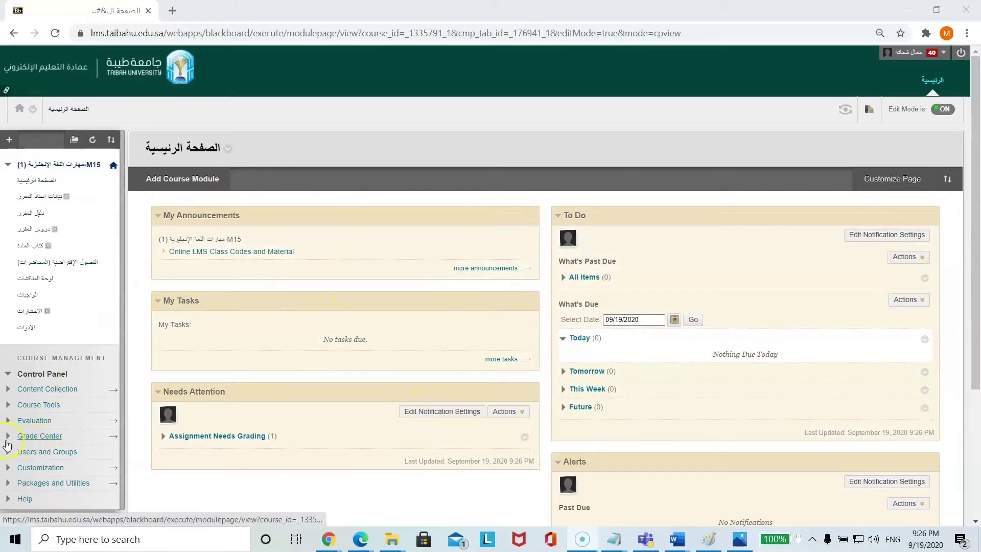
# Expand Grade Center in the course menu and open its Assignments grade view.
pyautogui.click(35, 437)
pyautogui.scroll(-2, 67, 368)
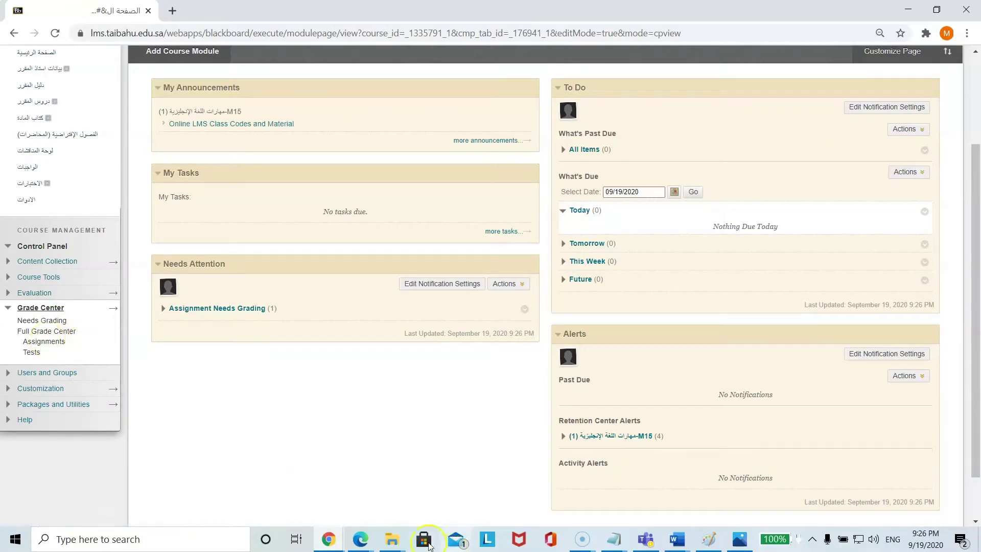
pyautogui.click(44, 342)
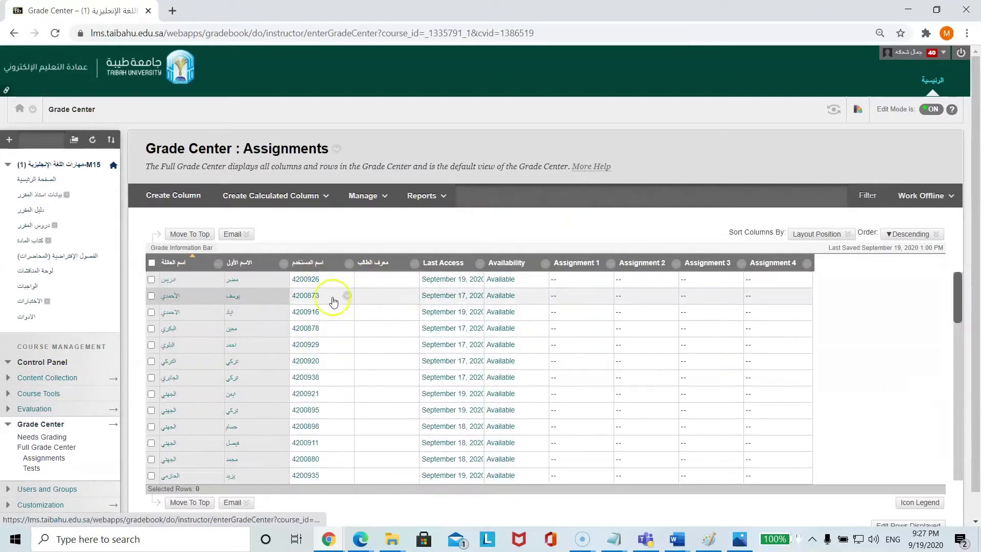
pyautogui.scroll(-1, 373, 368)
pyautogui.scroll(1, 376, 345)
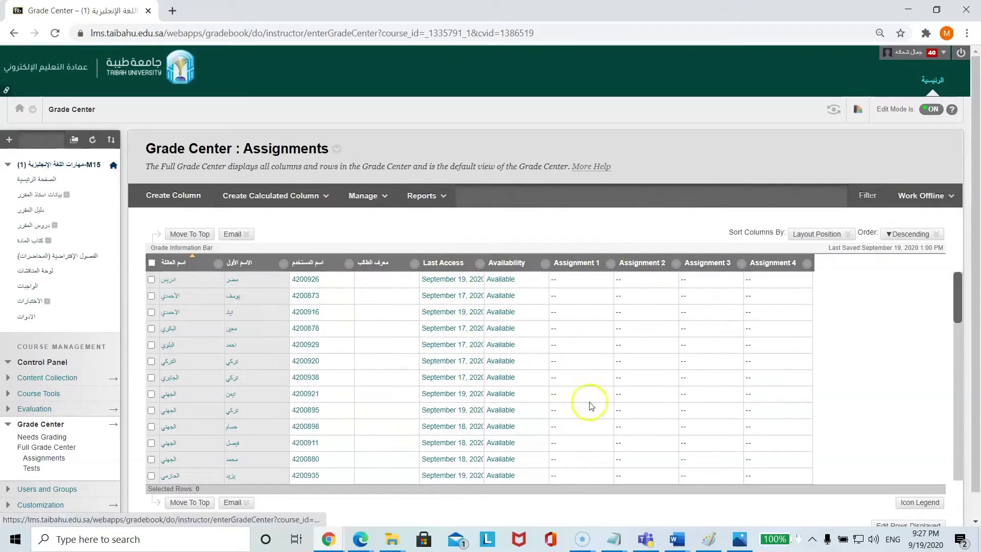
pyautogui.moveTo(955, 285); pyautogui.dragTo(926, 423)
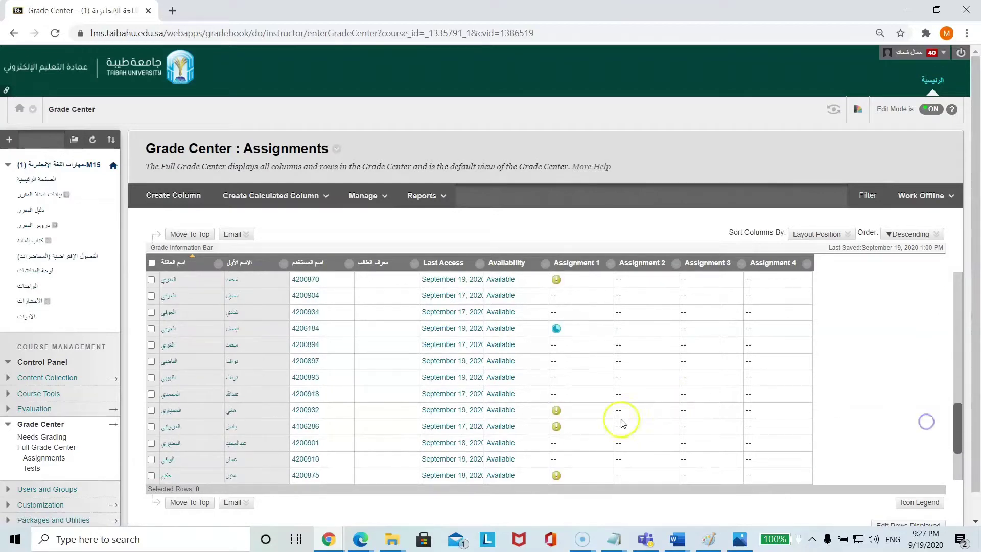
pyautogui.scroll(1, 563, 363)
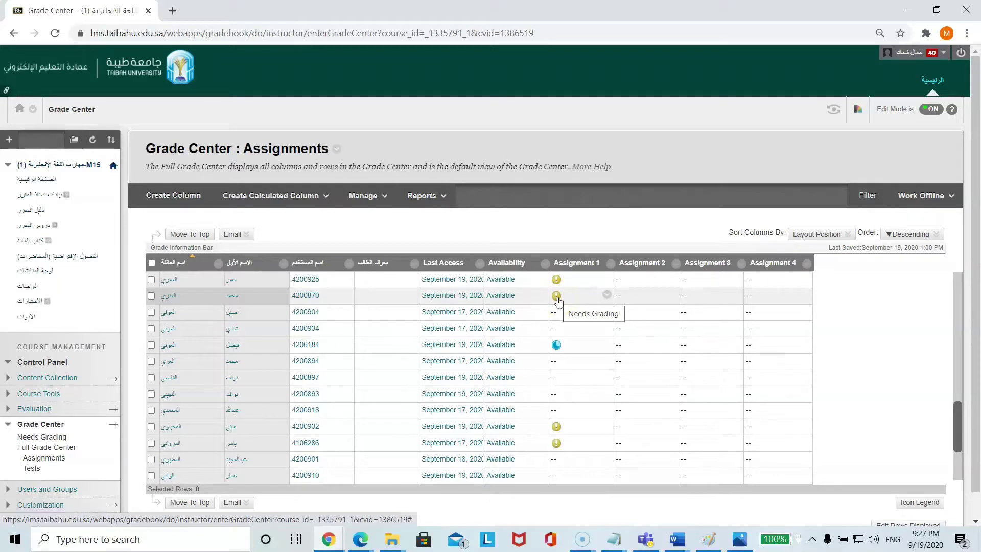
pyautogui.click(556, 346)
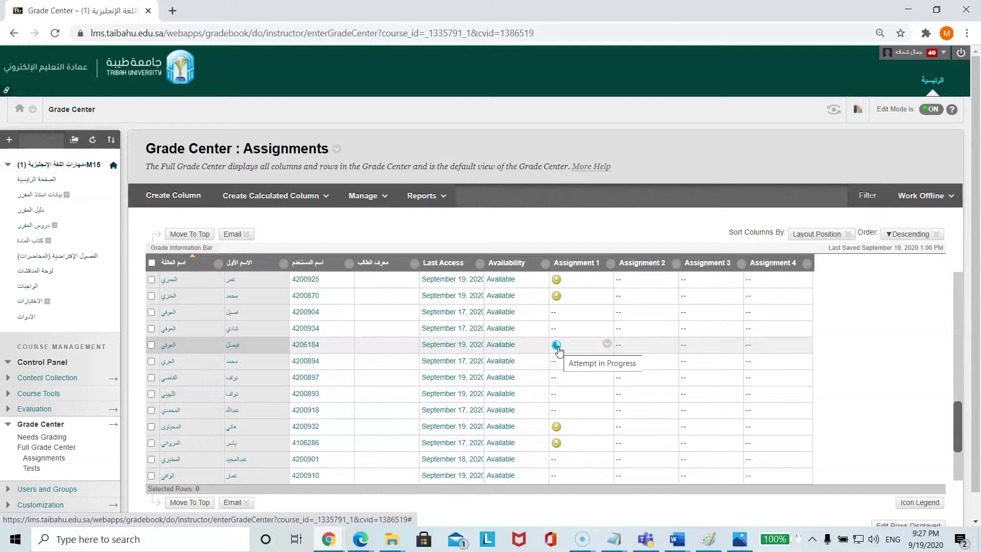
pyautogui.click(553, 317)
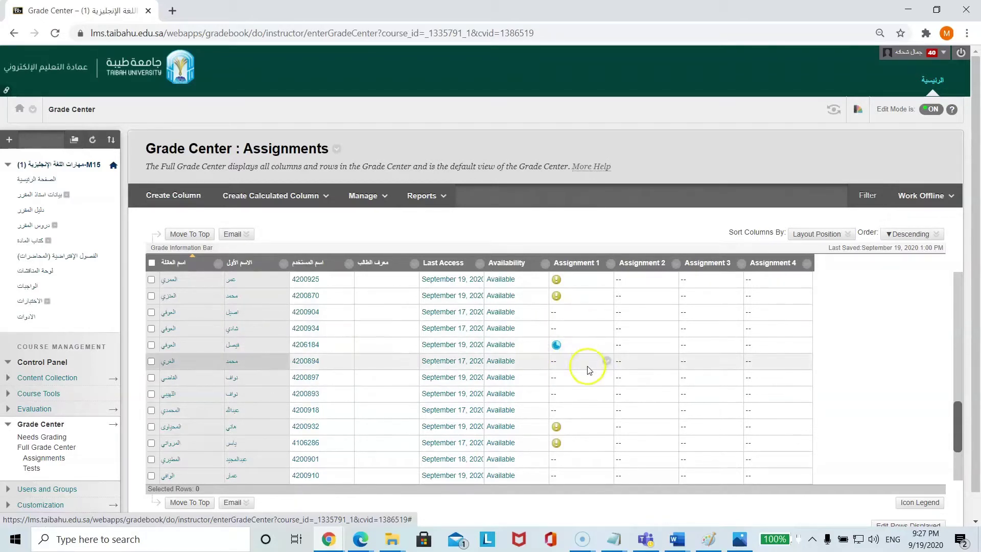
pyautogui.click(578, 302)
pyautogui.scroll(-1, 582, 411)
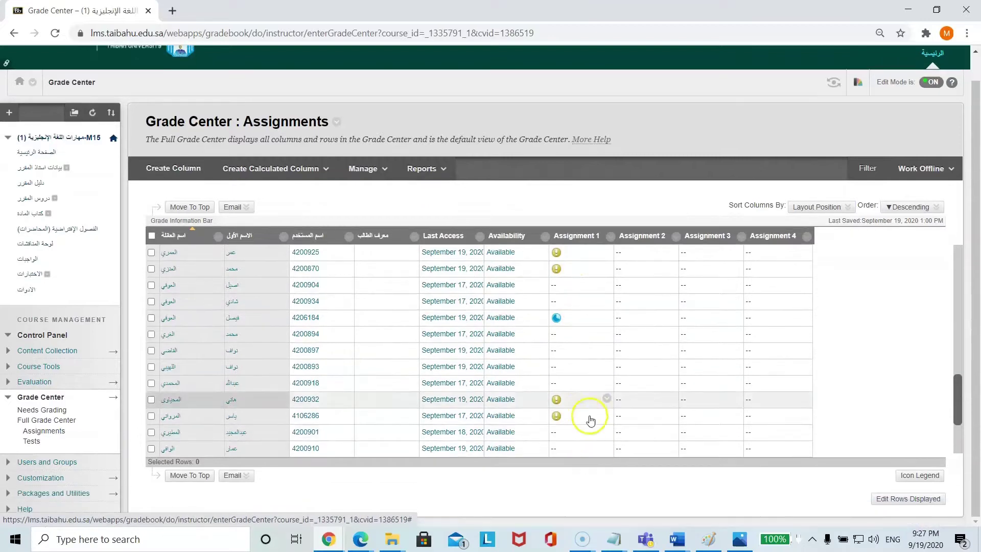
pyautogui.scroll(1, 585, 390)
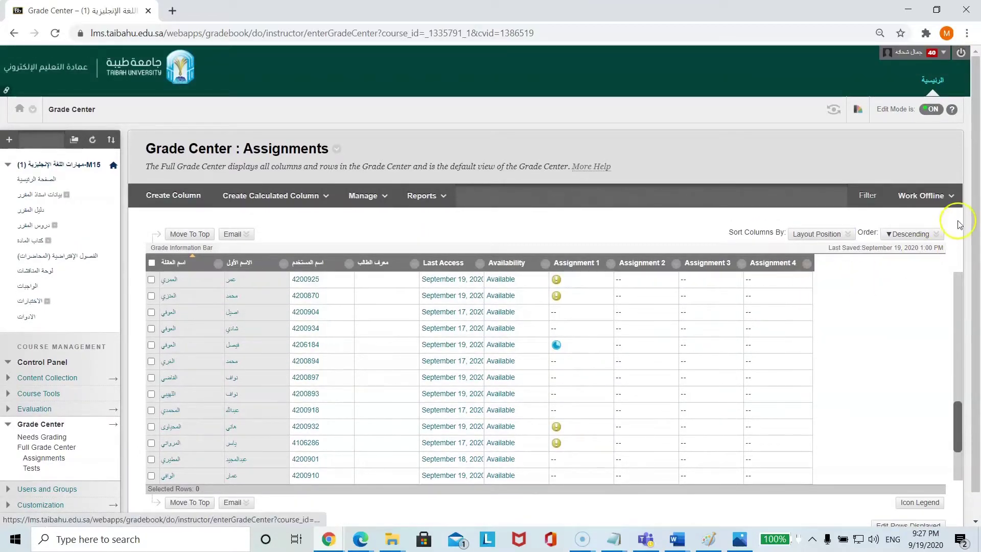
pyautogui.click(367, 285)
# Download the current Assignments view as a tab-delimited grades file to the computer.
pyautogui.click(945, 199)
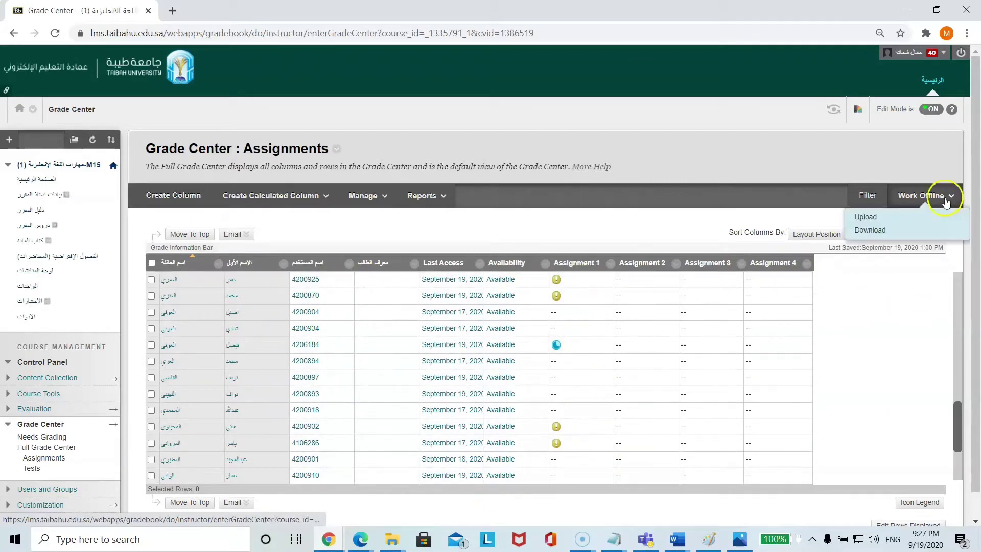
pyautogui.click(875, 233)
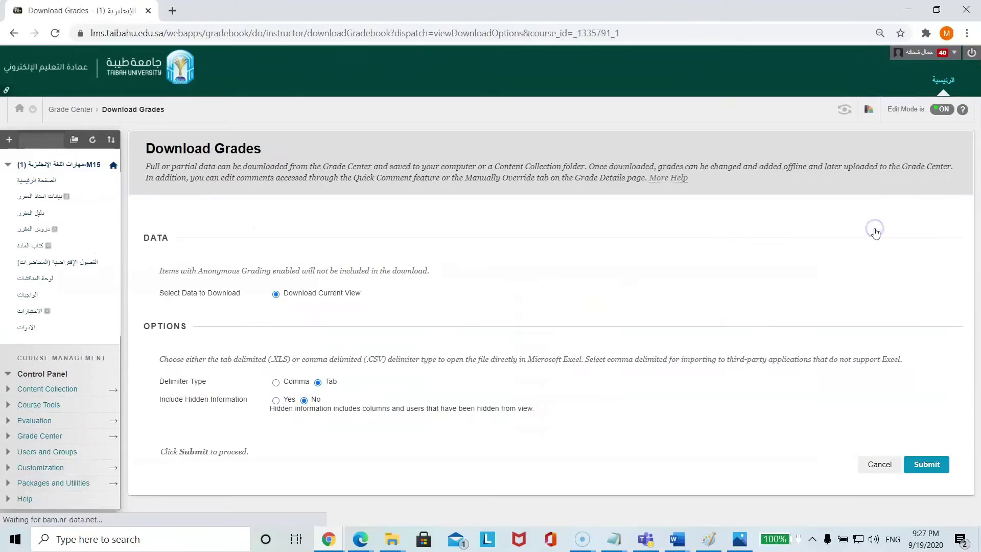
pyautogui.scroll(-1, 497, 364)
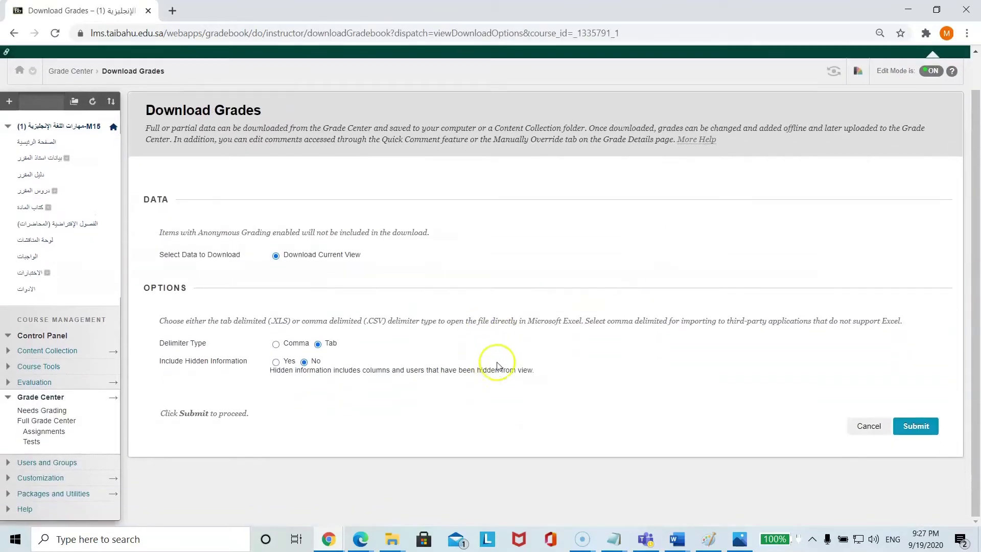
pyautogui.click(922, 431)
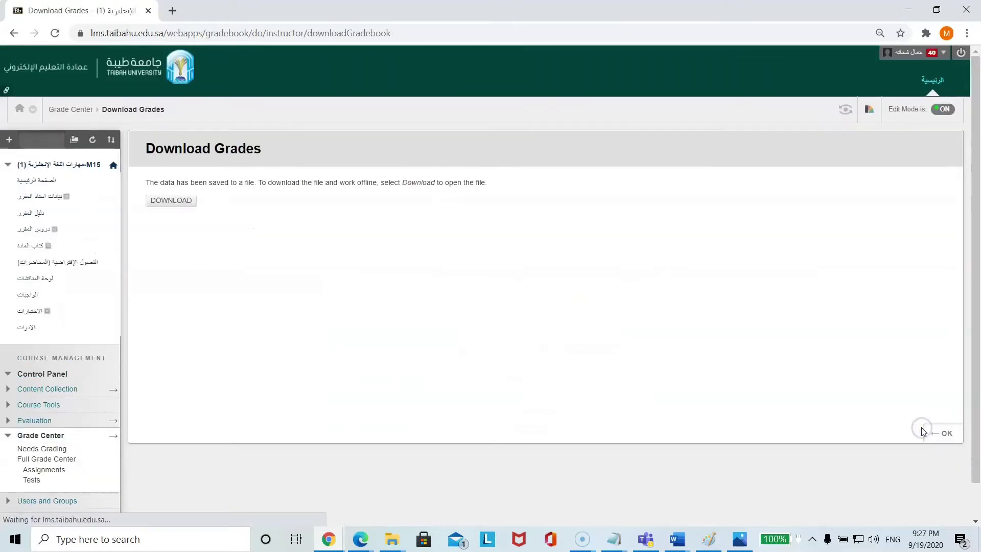
pyautogui.click(173, 206)
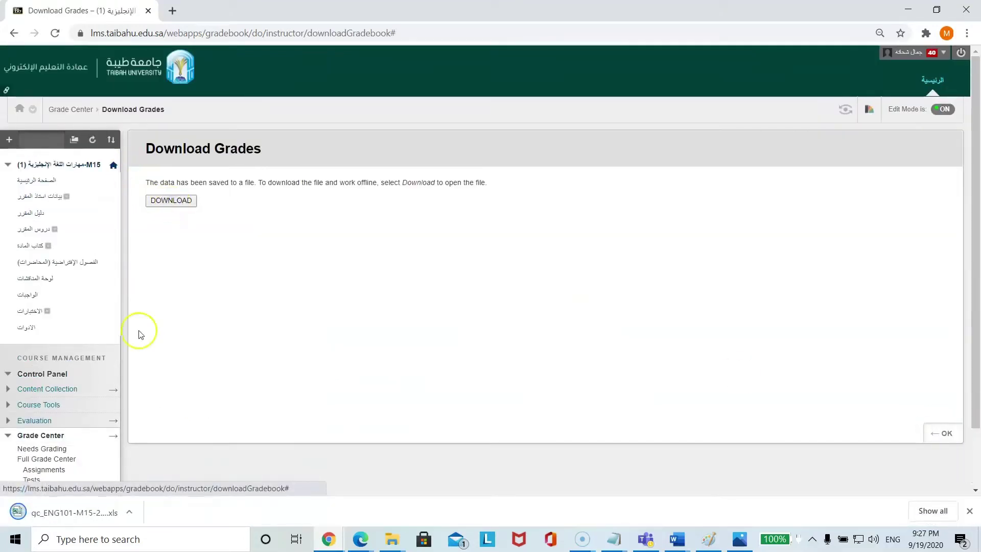
# Open the downloaded grades file in Excel and widen column E to fit Last Access.
pyautogui.click(92, 517)
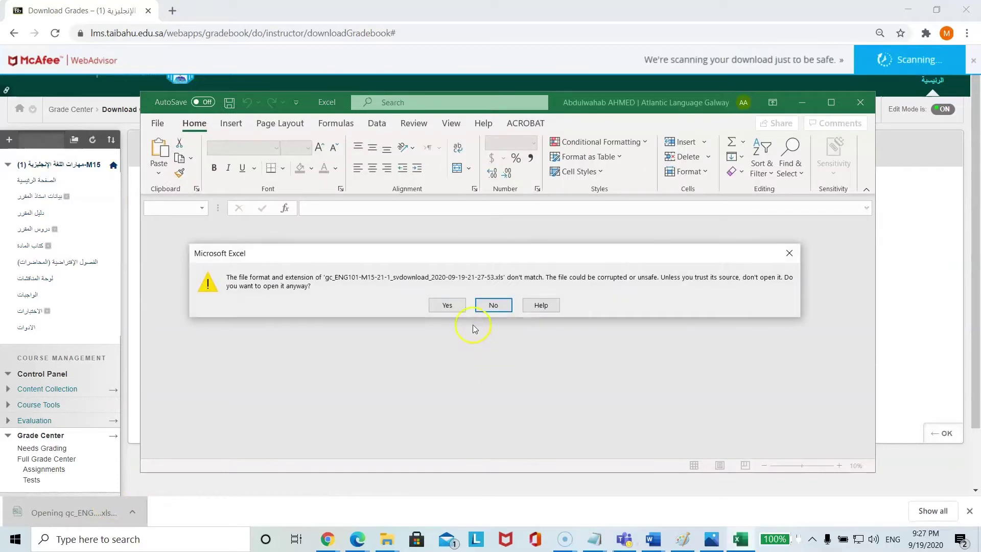
pyautogui.click(447, 305)
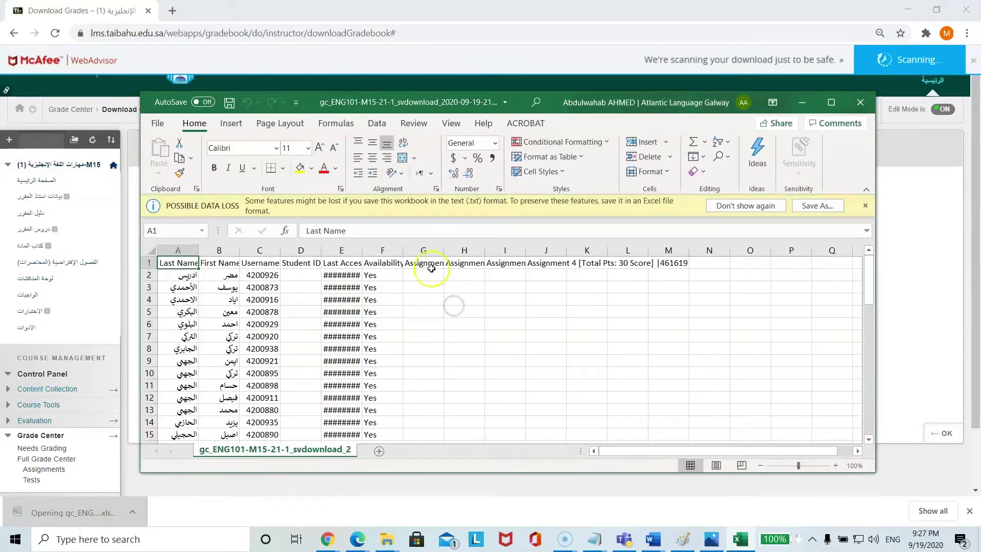
pyautogui.moveTo(362, 253)
pyautogui.mouseDown()
pyautogui.moveTo(391, 262)
pyautogui.moveTo(470, 250)
pyautogui.mouseUp()
# Scroll through the sheet's Needs Grading entries, then close Excel without saving.
pyautogui.scroll(-3, 455, 315)
pyautogui.scroll(-5, 454, 332)
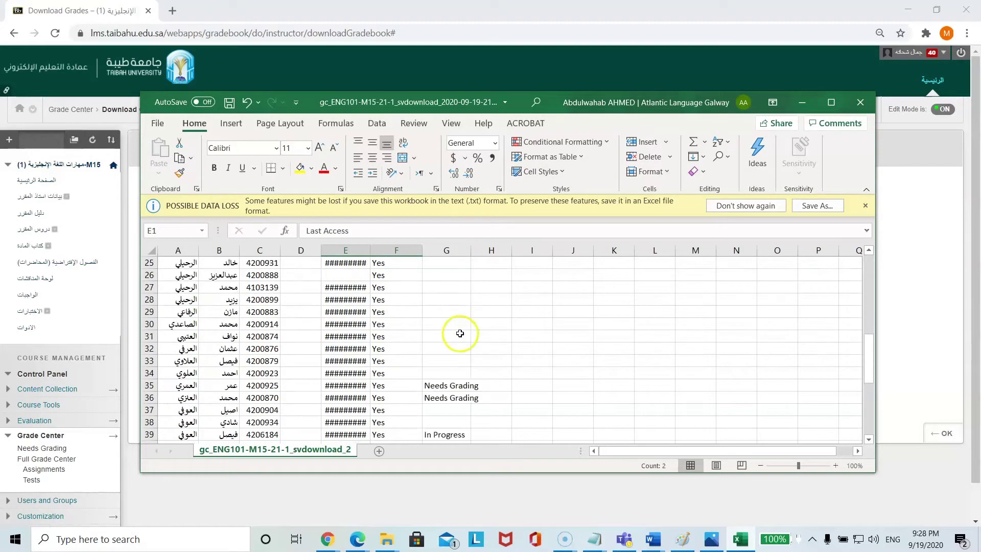
pyautogui.scroll(-2, 468, 338)
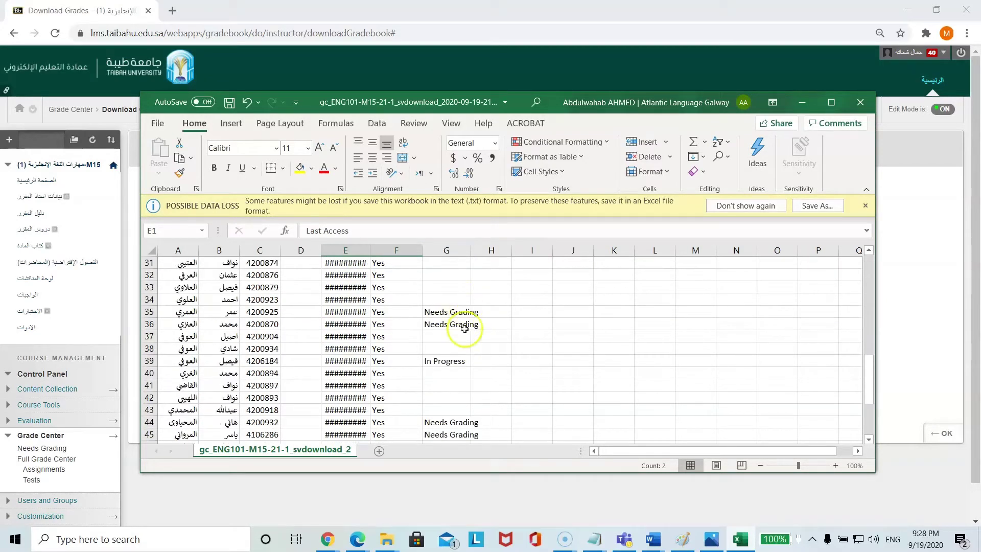
pyautogui.scroll(-1, 464, 328)
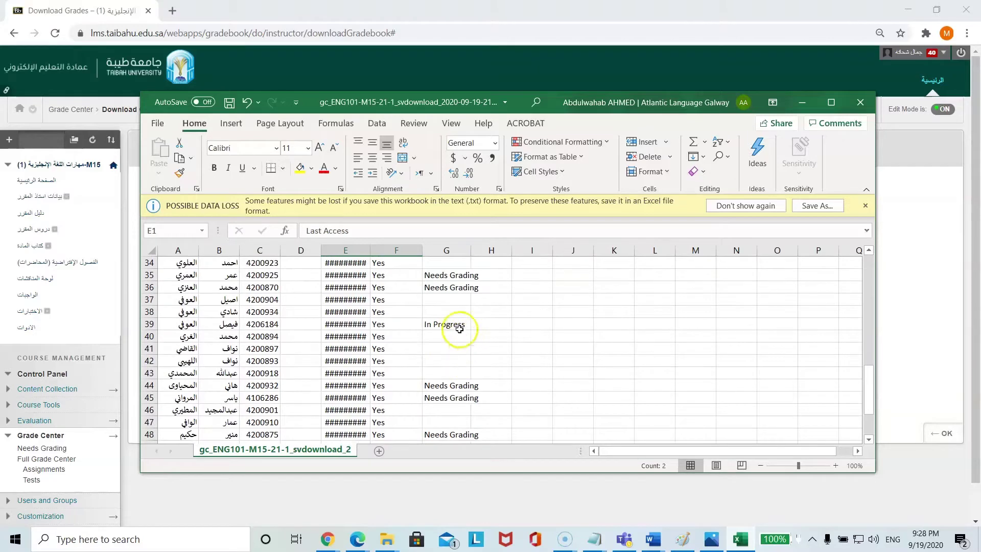
pyautogui.scroll(-2, 452, 342)
pyautogui.scroll(-3, 449, 343)
pyautogui.scroll(4, 455, 358)
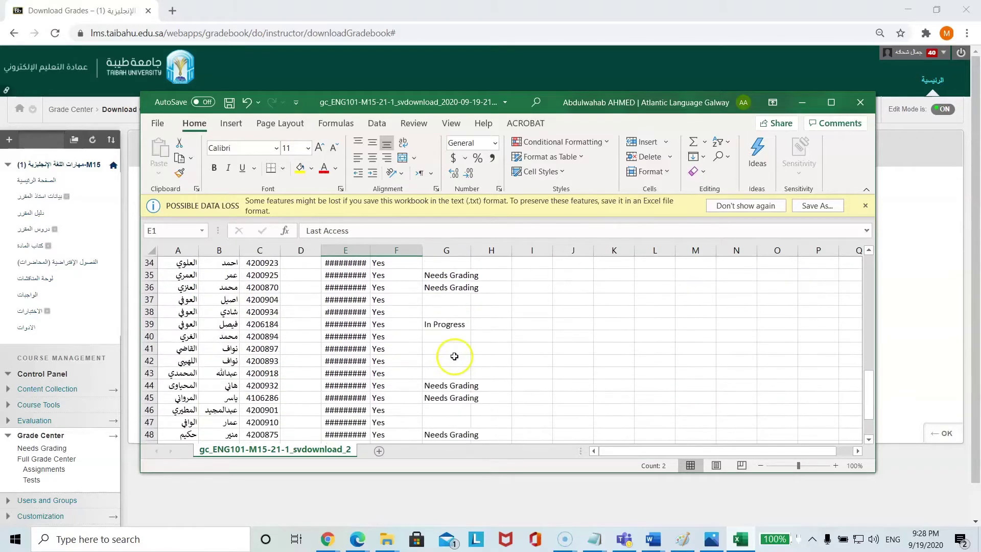
pyautogui.scroll(4, 455, 357)
pyautogui.scroll(7, 456, 354)
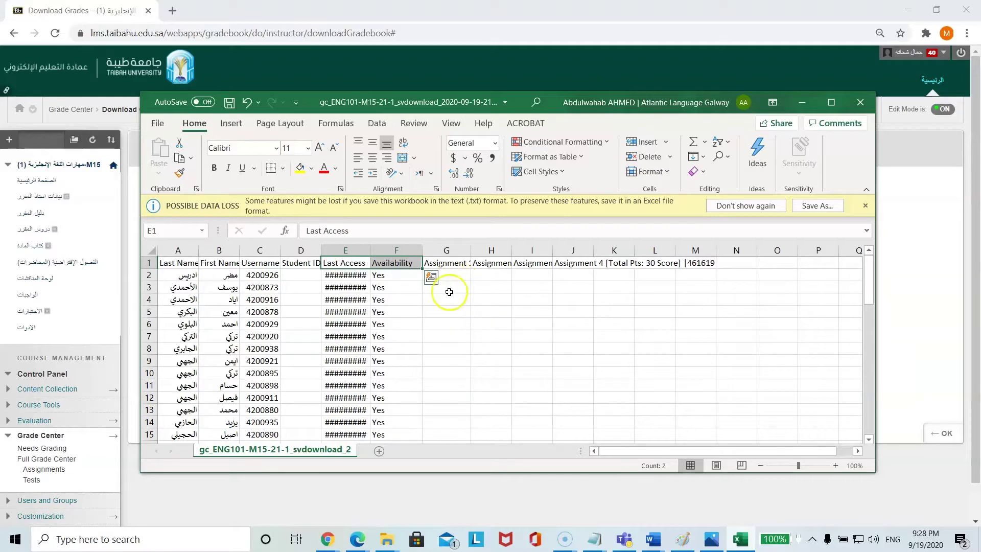
pyautogui.scroll(-1, 455, 349)
pyautogui.scroll(-6, 464, 326)
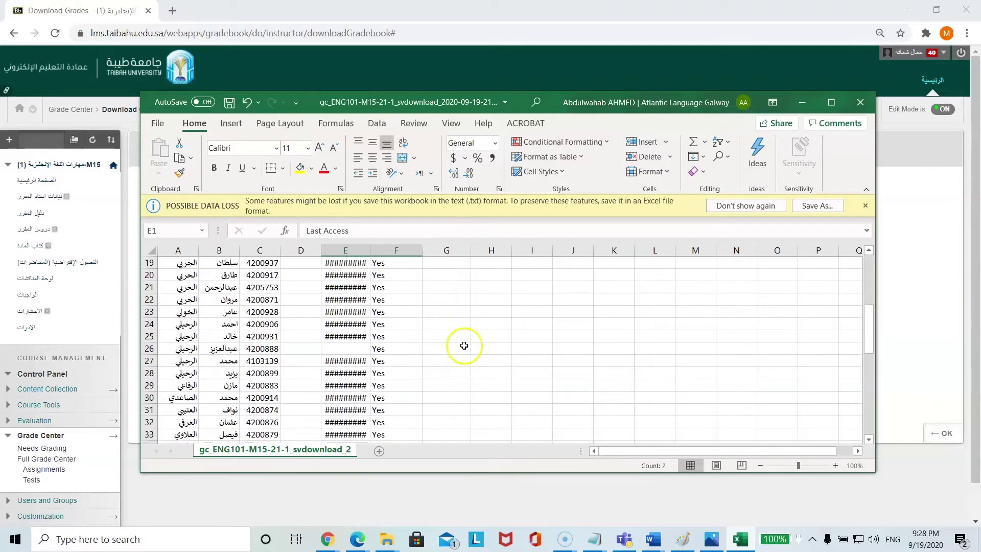
pyautogui.scroll(-3, 464, 344)
pyautogui.scroll(4, 459, 373)
pyautogui.scroll(5, 459, 358)
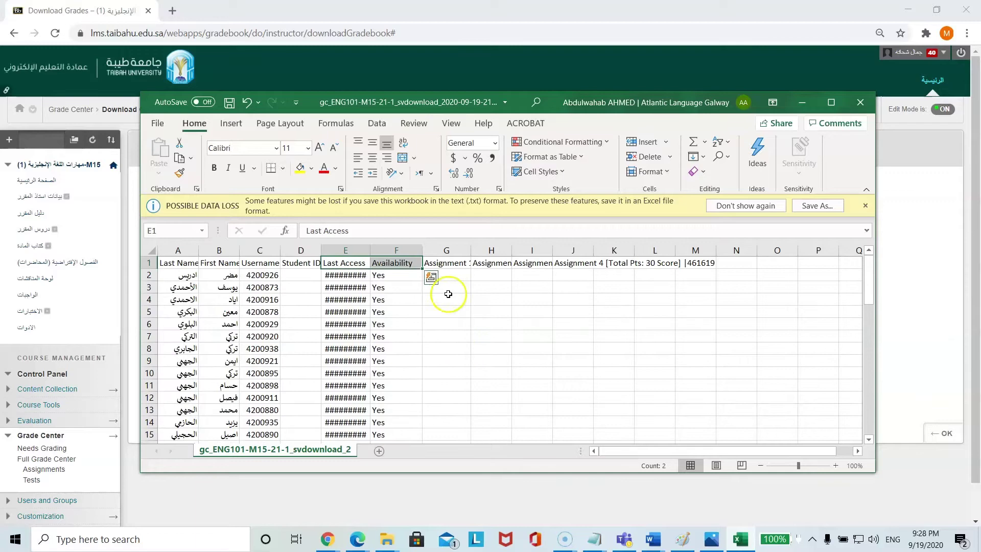
pyautogui.scroll(-5, 464, 307)
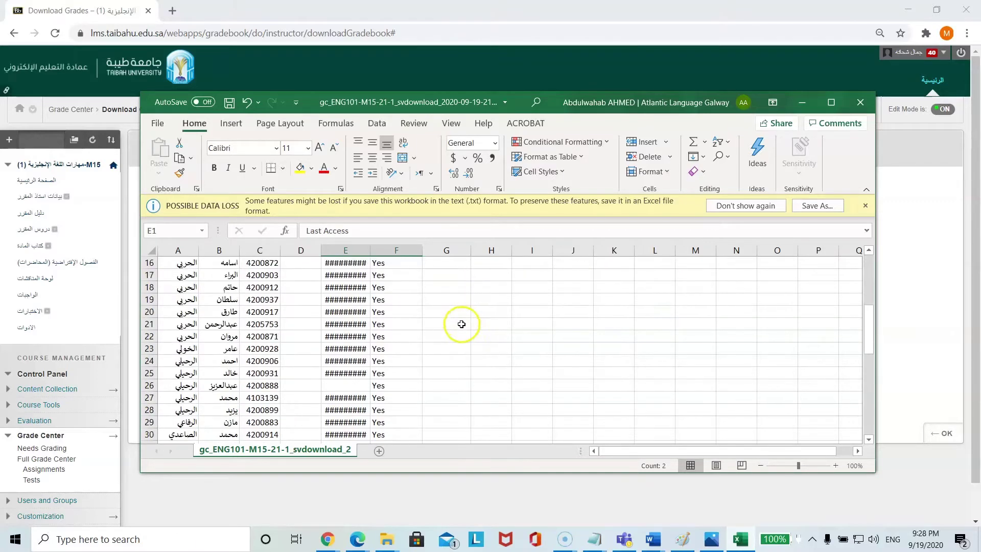
pyautogui.scroll(-4, 647, 285)
pyautogui.scroll(1, 477, 324)
pyautogui.scroll(2, 497, 338)
pyautogui.scroll(6, 498, 338)
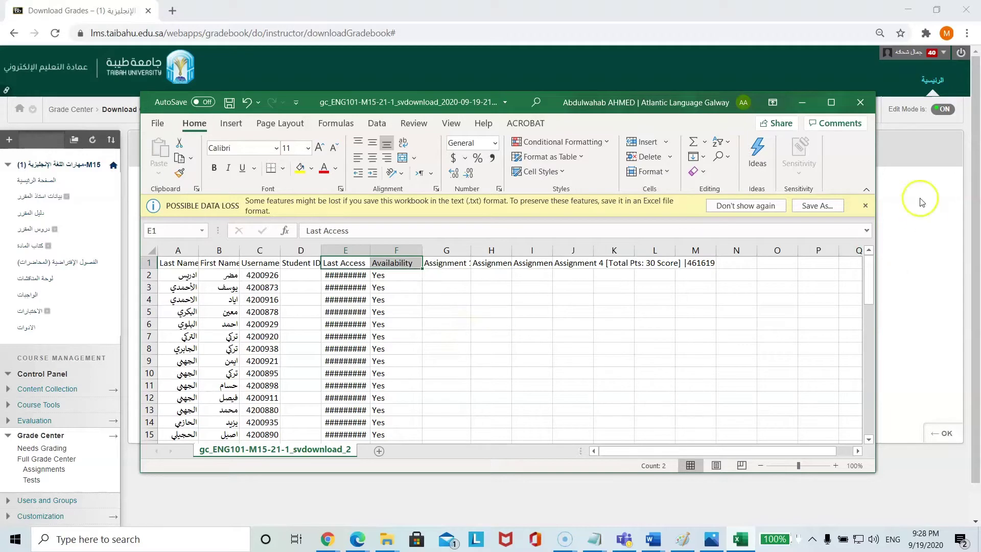
pyautogui.click(860, 103)
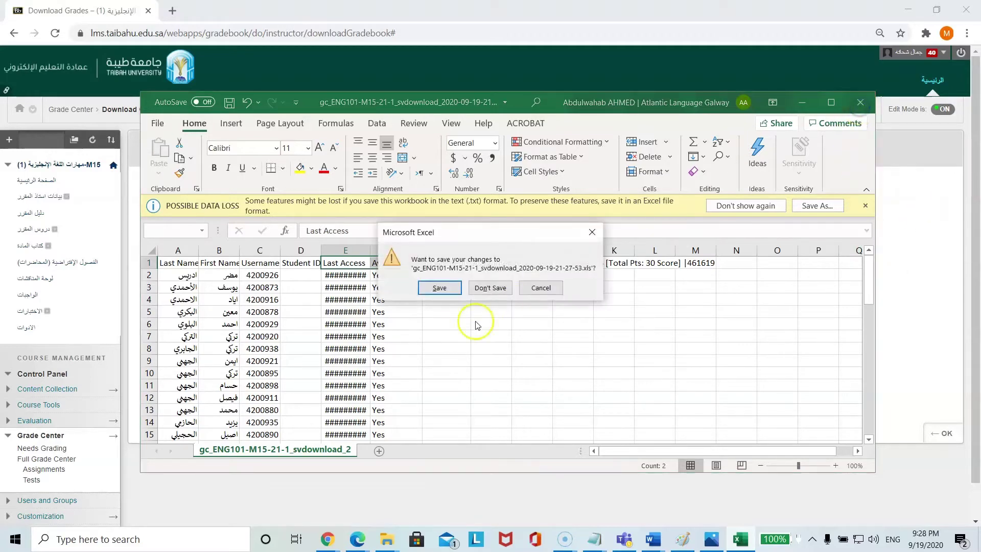
pyautogui.click(489, 286)
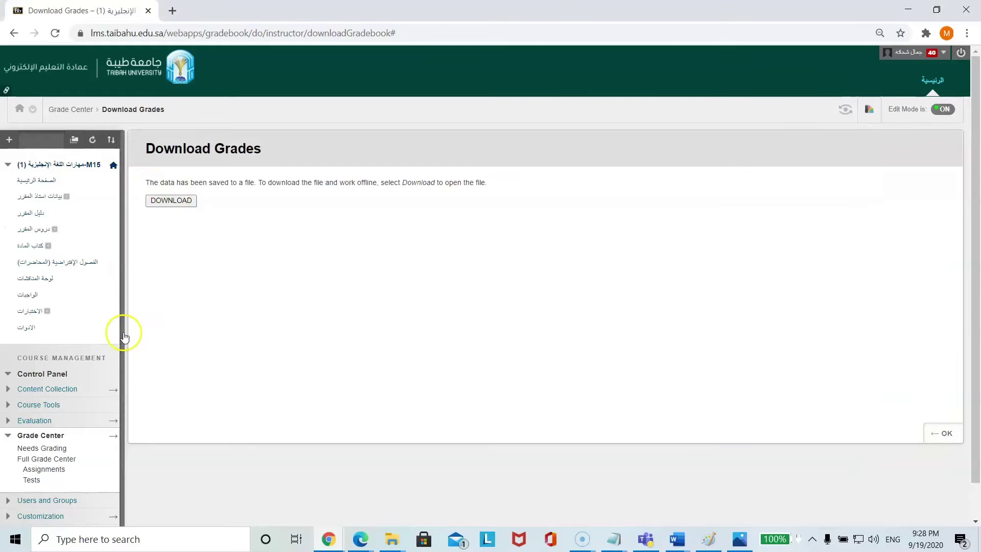
# Return to the Grade Center Assignments view and scroll down the student table.
pyautogui.click(52, 474)
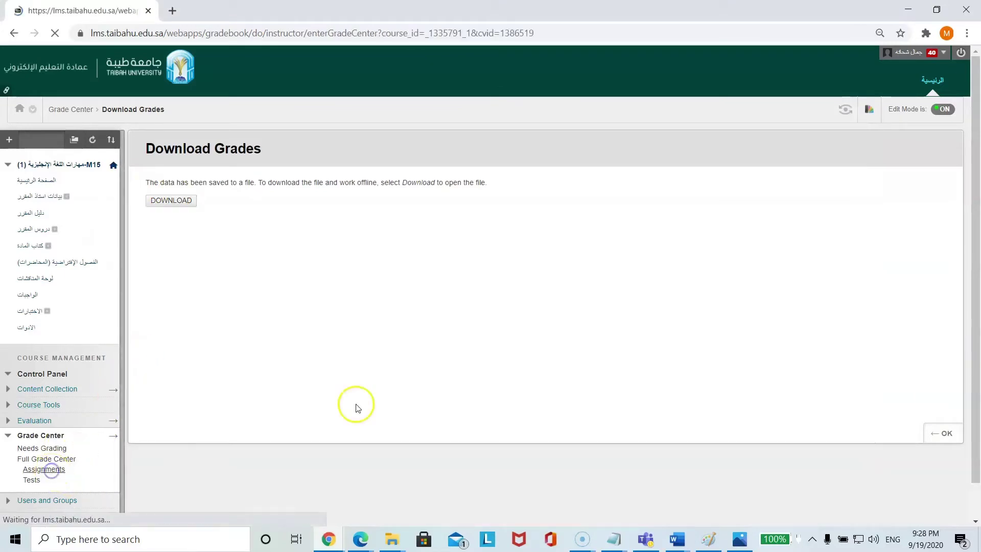
pyautogui.scroll(-1, 740, 342)
pyautogui.scroll(-1, 739, 341)
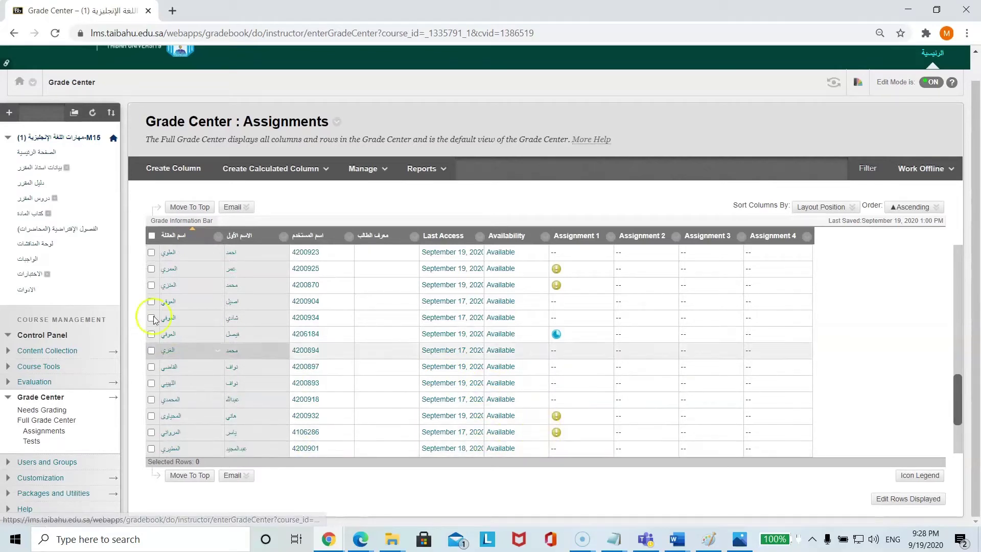
# Select all 53 students with the select-all checkbox and show the Email options.
pyautogui.click(152, 236)
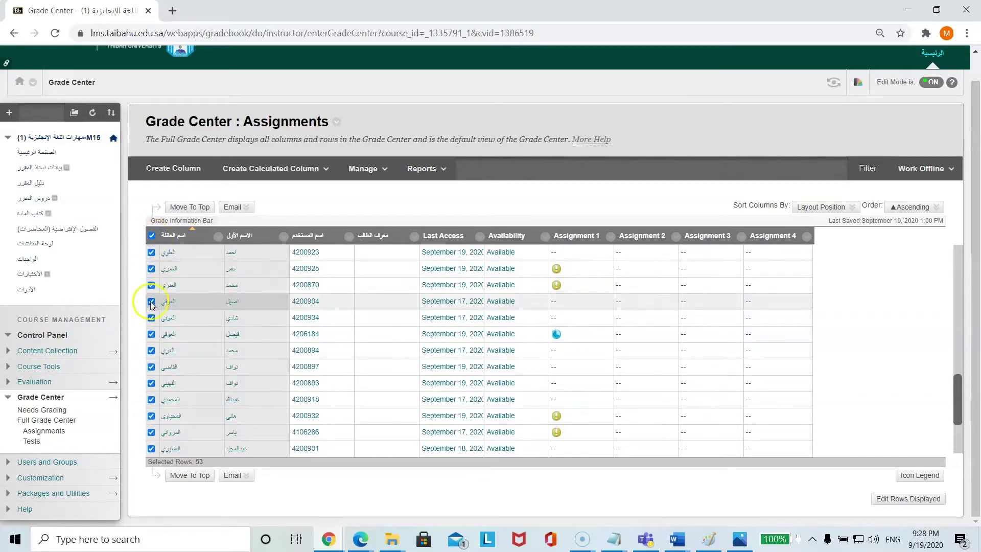
pyautogui.click(146, 267)
pyautogui.click(151, 236)
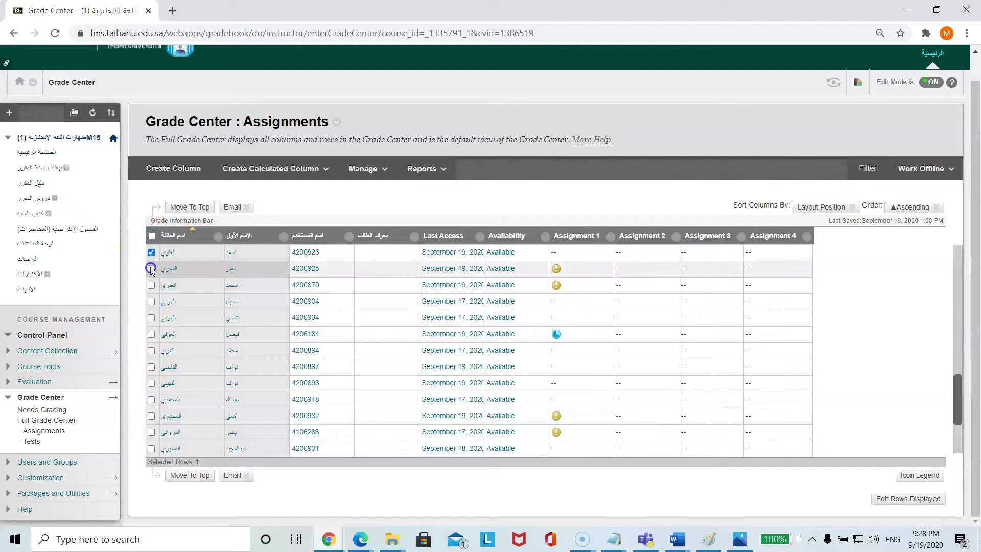
pyautogui.click(152, 236)
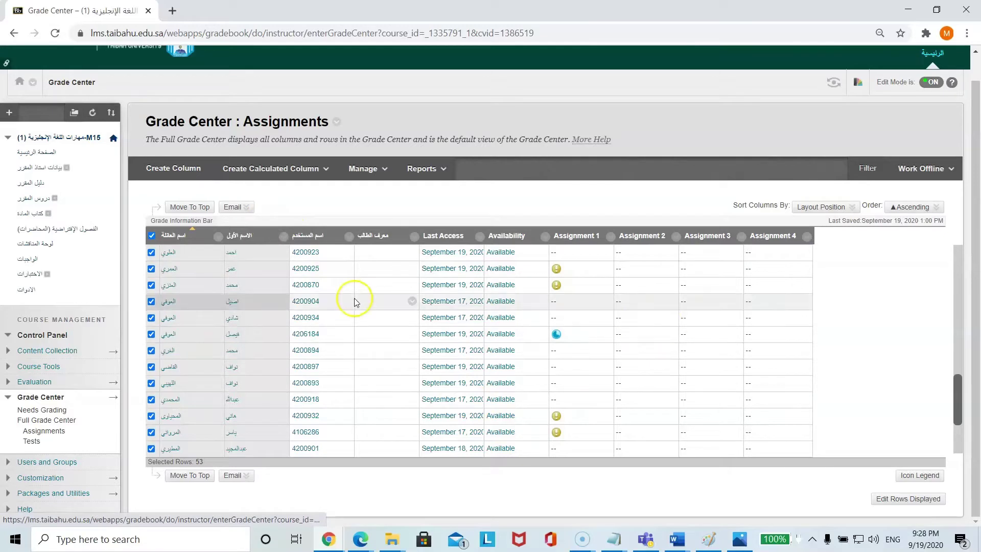
pyautogui.click(250, 208)
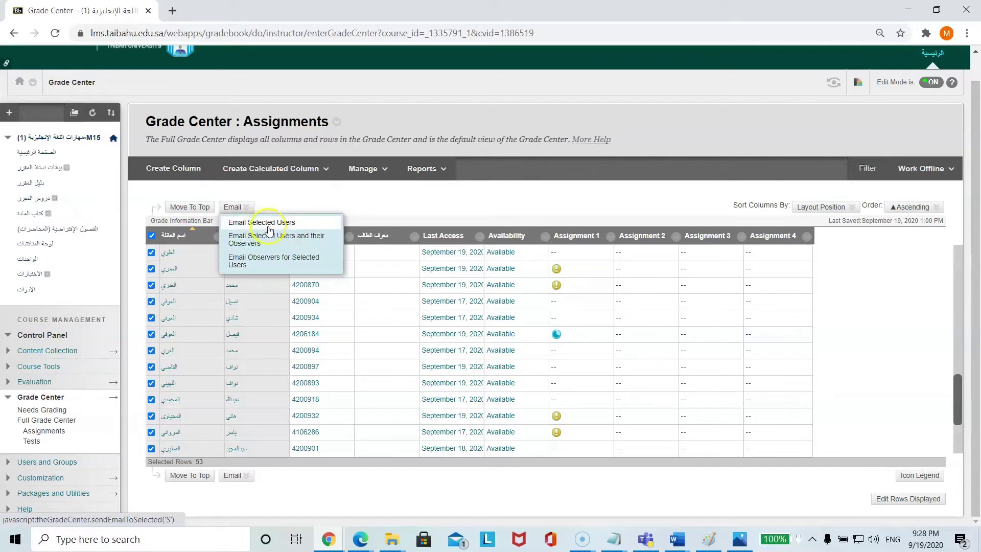
pyautogui.click(264, 223)
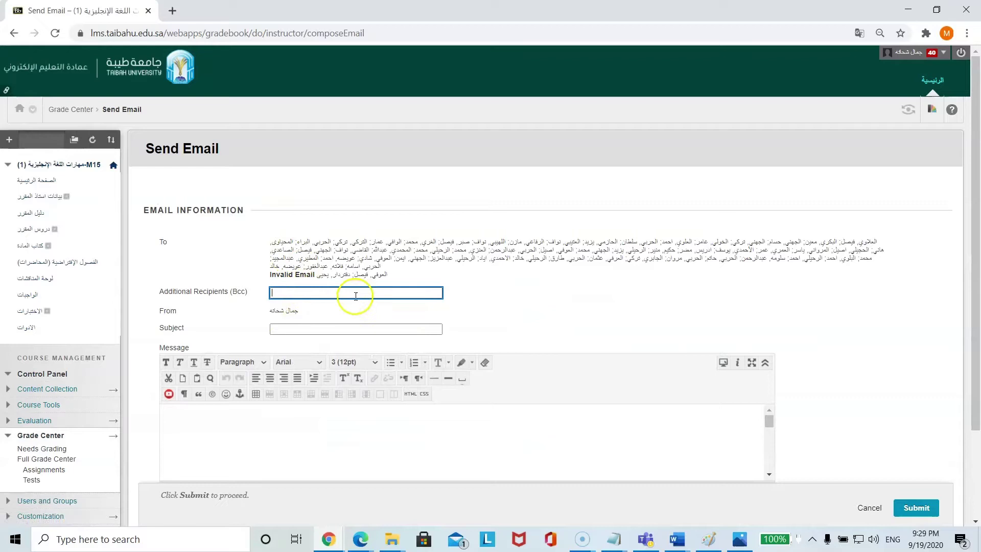
pyautogui.scroll(-1, 352, 292)
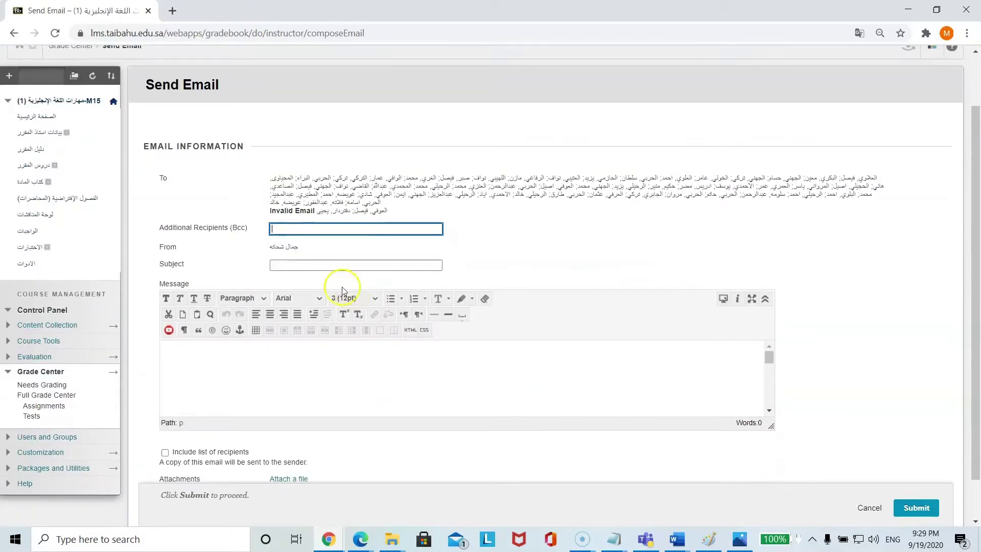
pyautogui.click(286, 265)
pyautogui.click(497, 268)
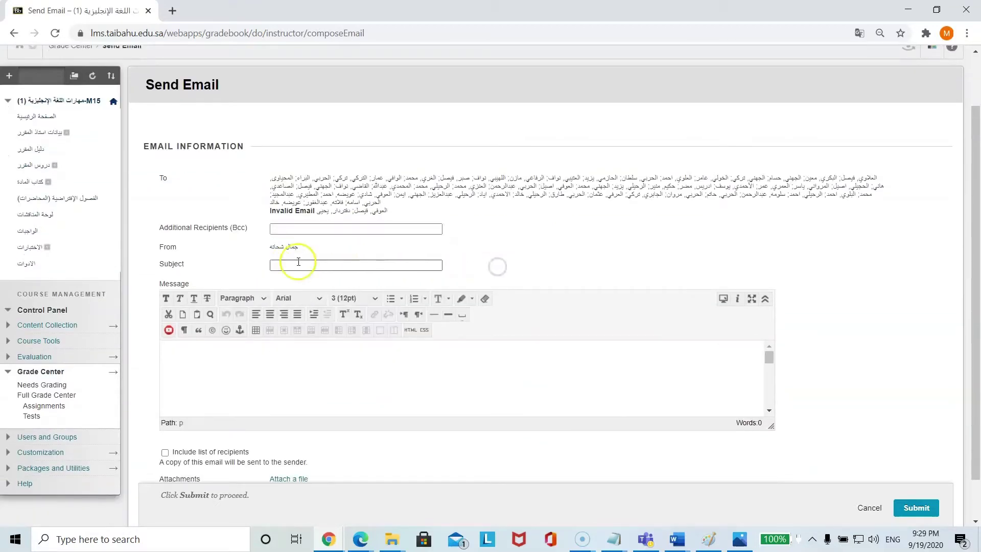
pyautogui.click(227, 346)
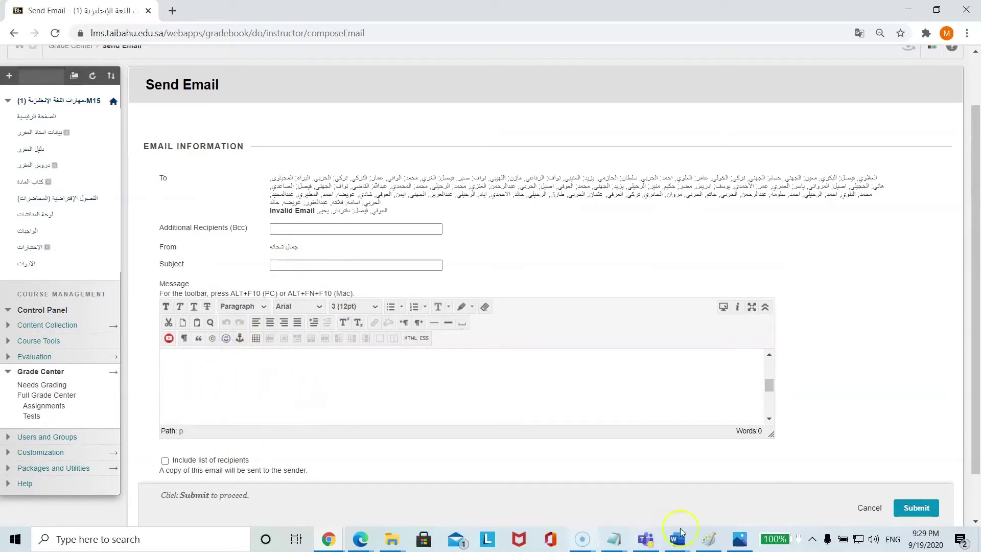
pyautogui.scroll(-1, 843, 426)
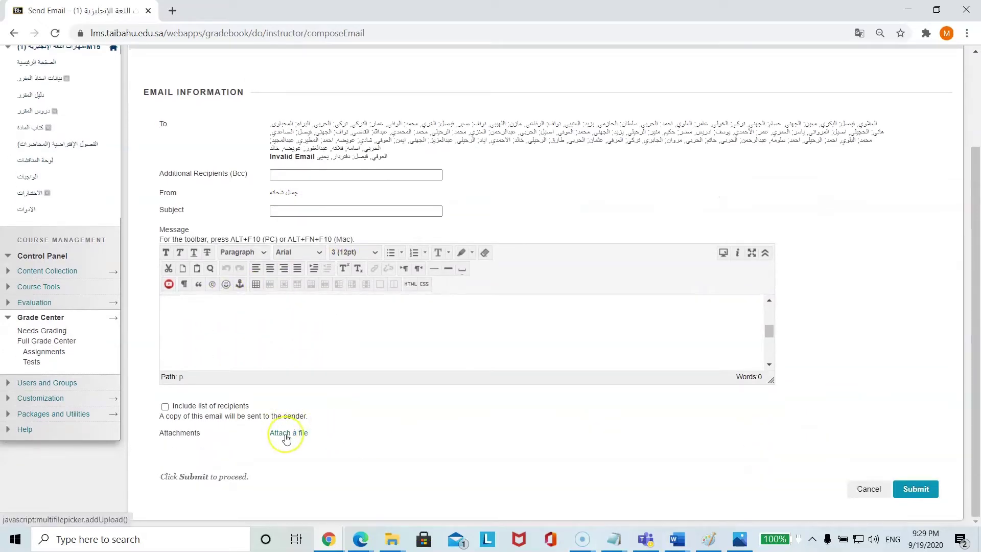
pyautogui.click(323, 437)
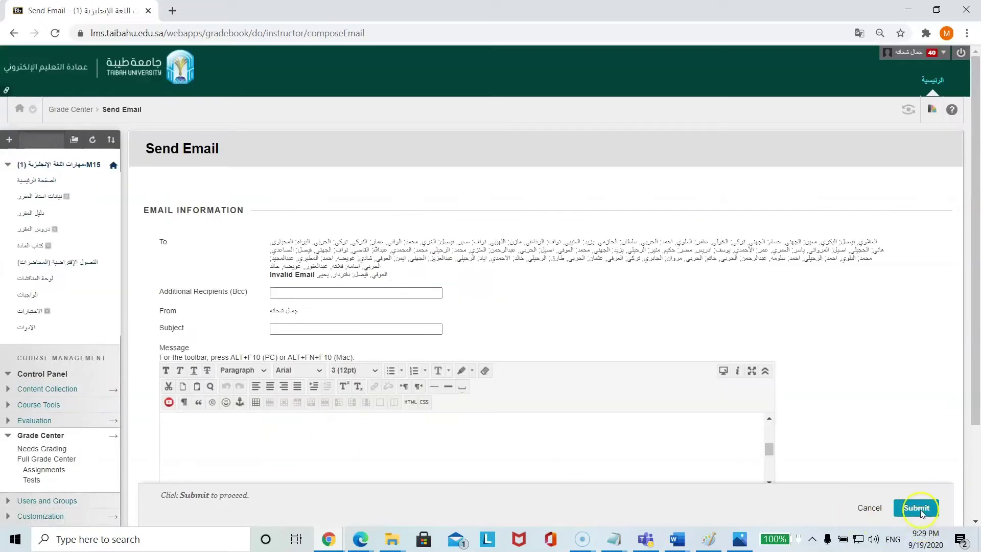
pyautogui.click(870, 509)
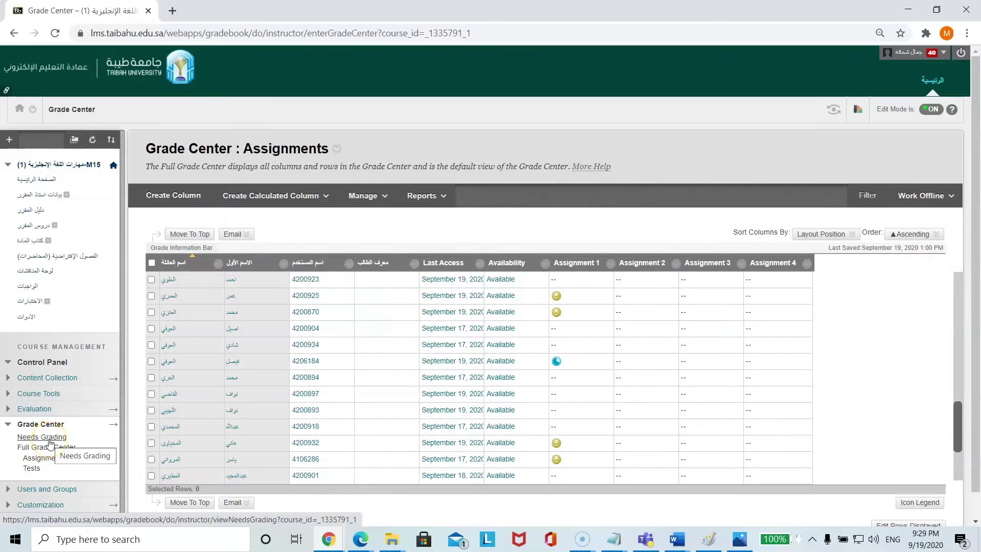
# Open Needs Grading to list the six Assignment 1 submissions and preview the Assignment 1 menu.
pyautogui.click(50, 438)
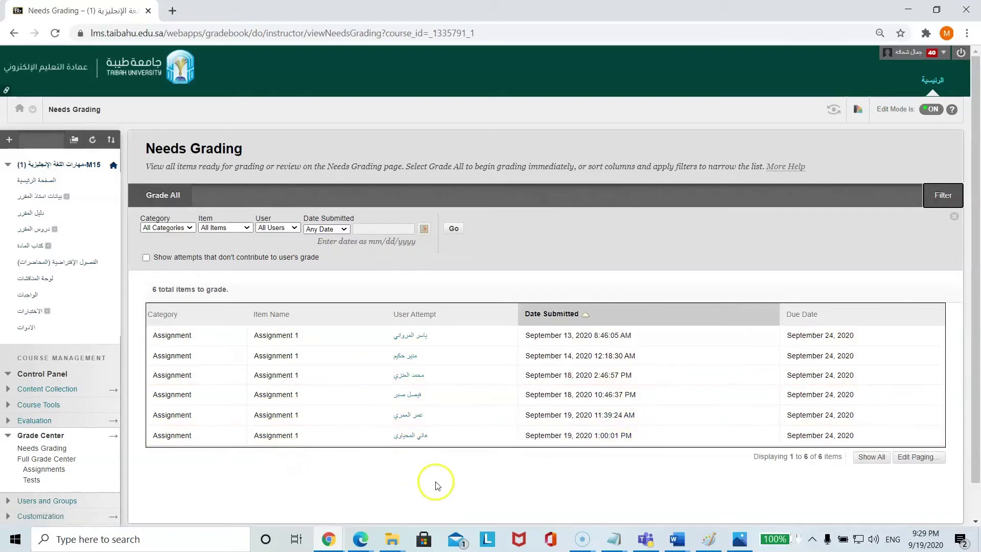
pyautogui.moveTo(276, 335)
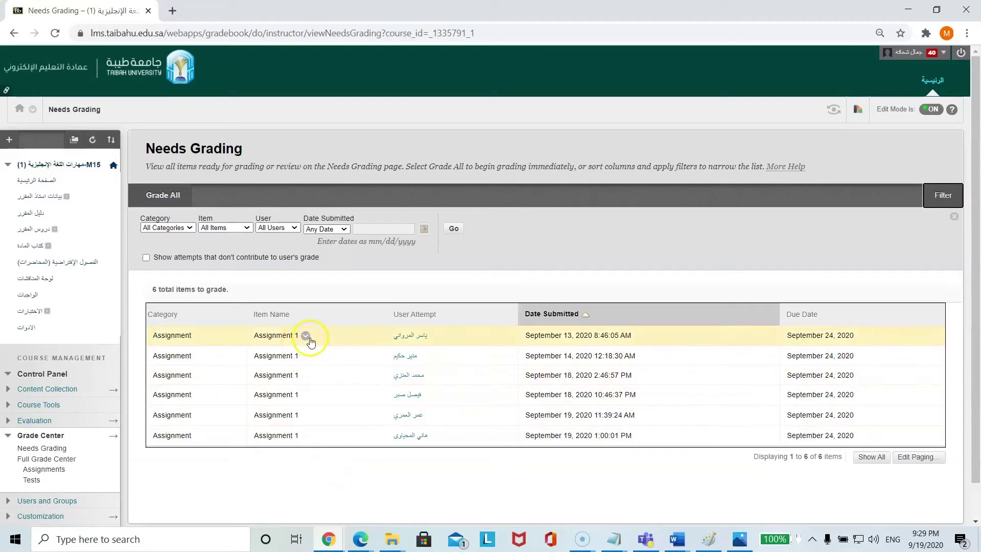
pyautogui.click(304, 337)
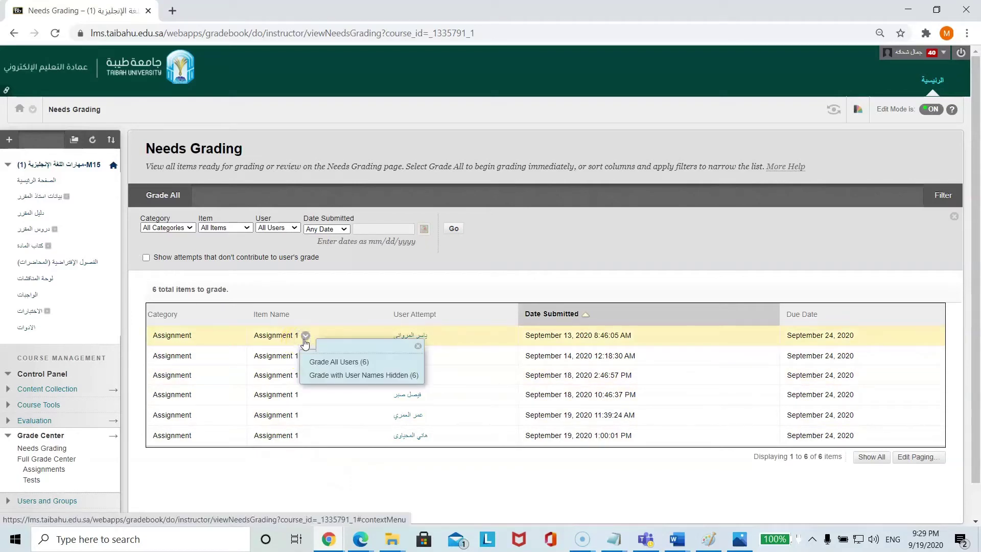
pyautogui.click(332, 365)
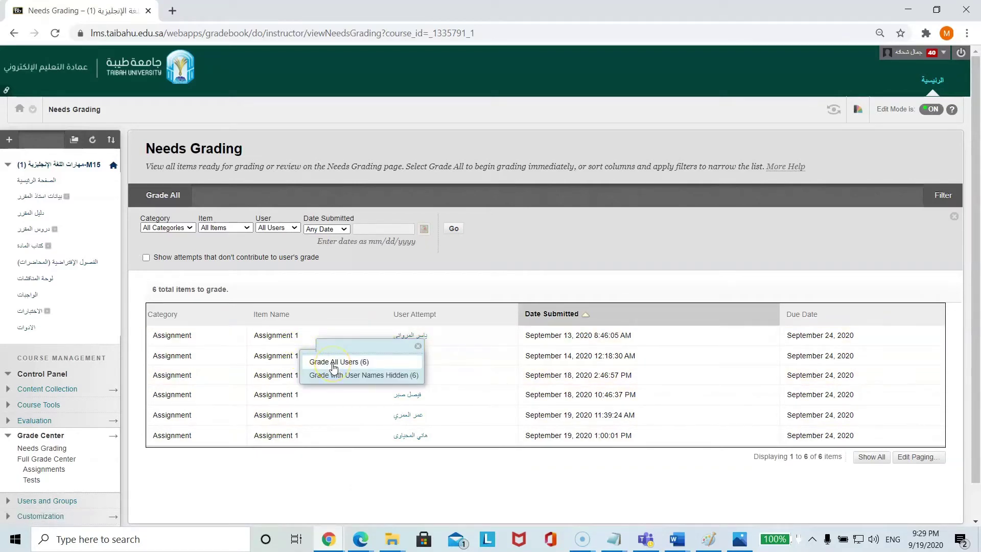
pyautogui.click(405, 375)
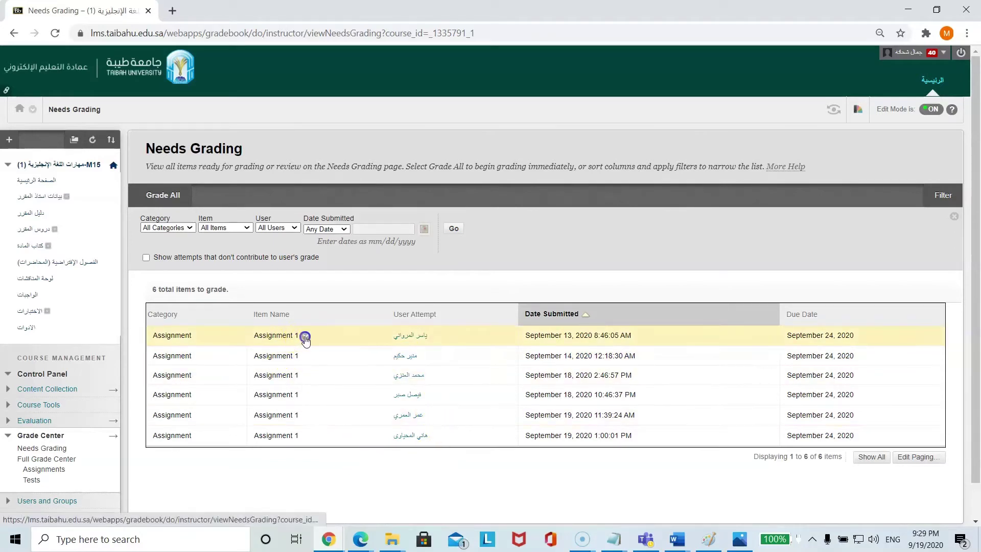
# Start Grade All Users for Assignment 1 and step forward to submission 3 of 6.
pyautogui.click(306, 336)
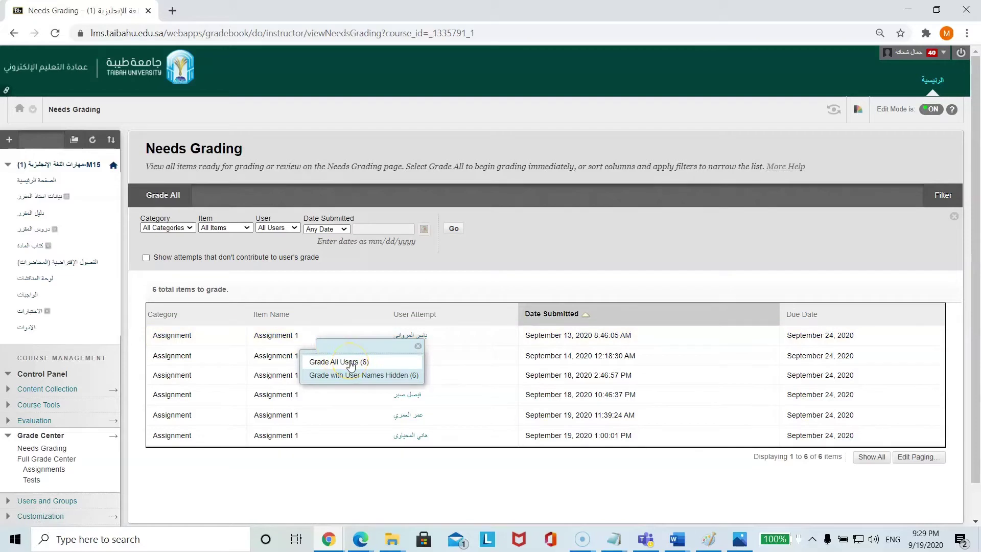
pyautogui.click(350, 362)
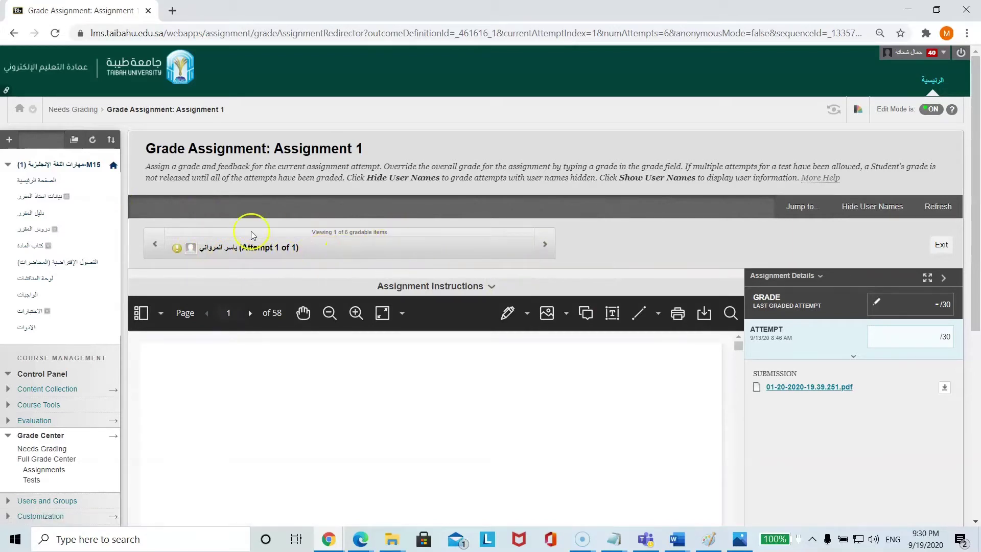
pyautogui.click(545, 246)
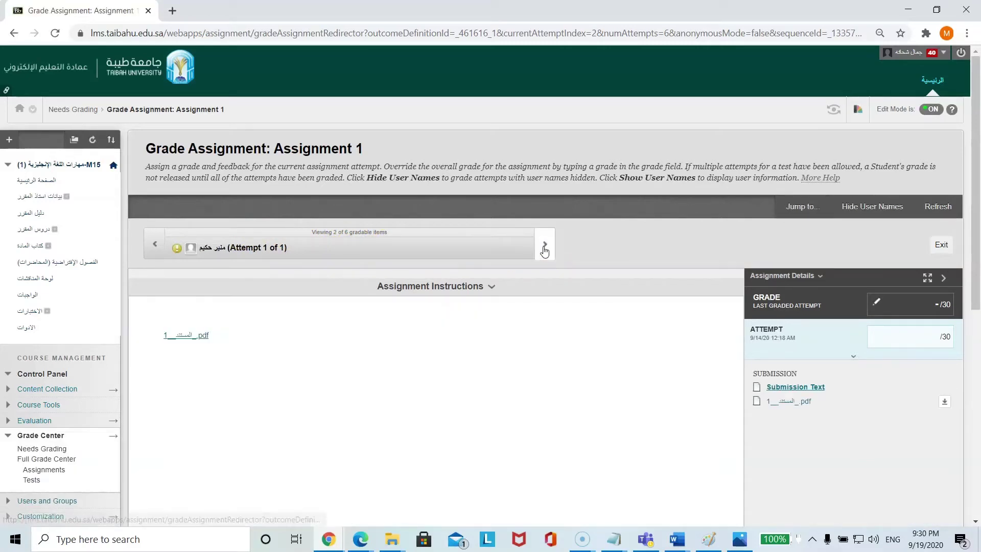
pyautogui.click(545, 247)
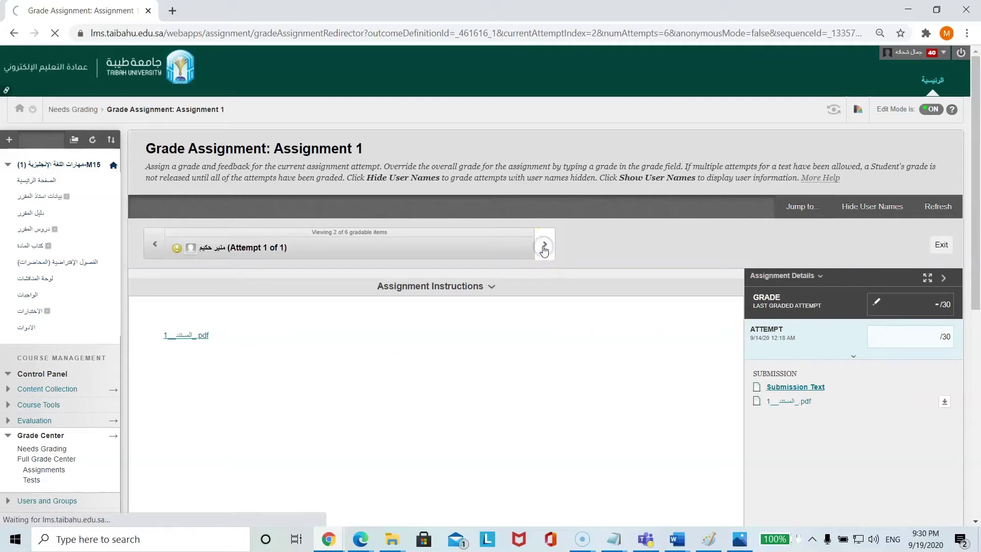
pyautogui.click(158, 245)
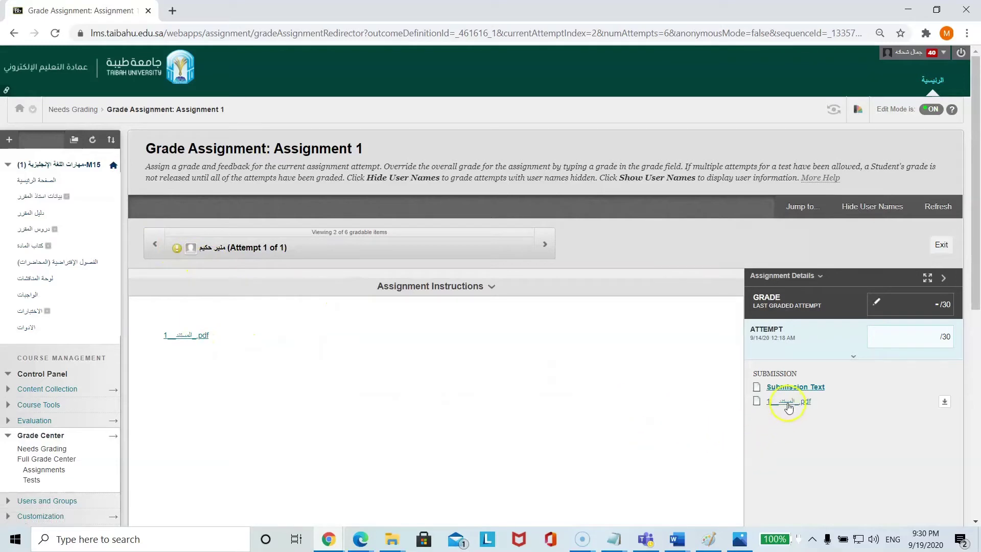
pyautogui.click(542, 245)
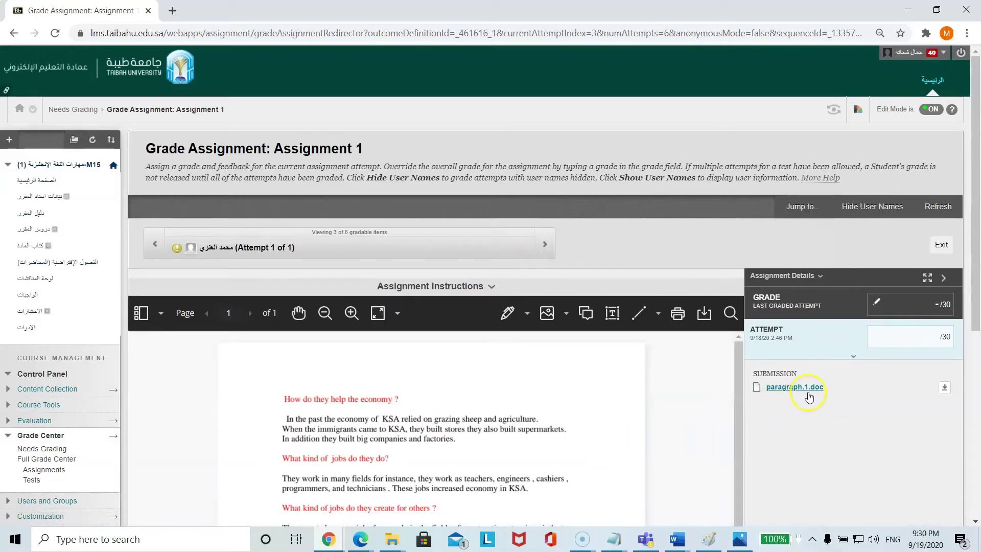
# Advance to the fourth submission and scroll through its PDF.
pyautogui.click(544, 246)
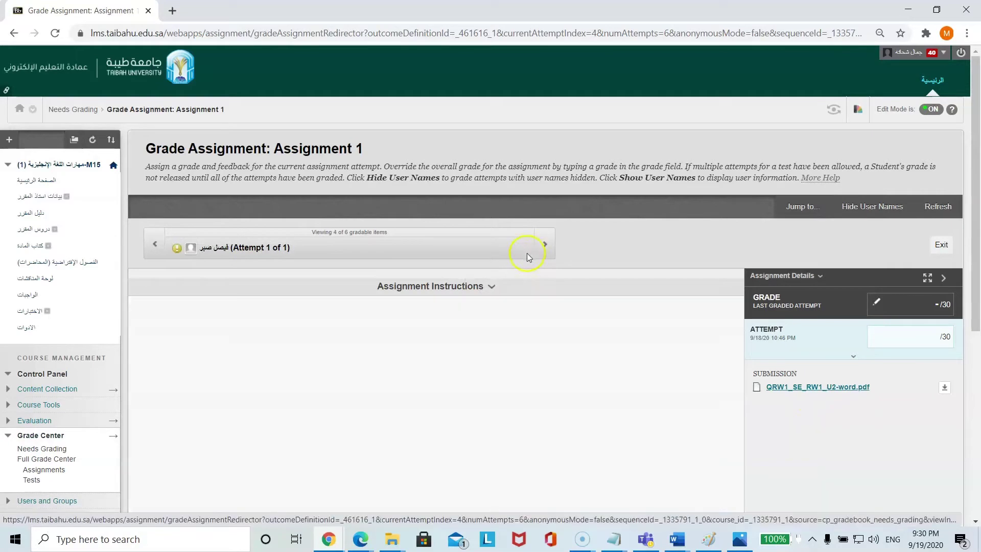
pyautogui.scroll(-2, 473, 396)
pyautogui.scroll(2, 472, 419)
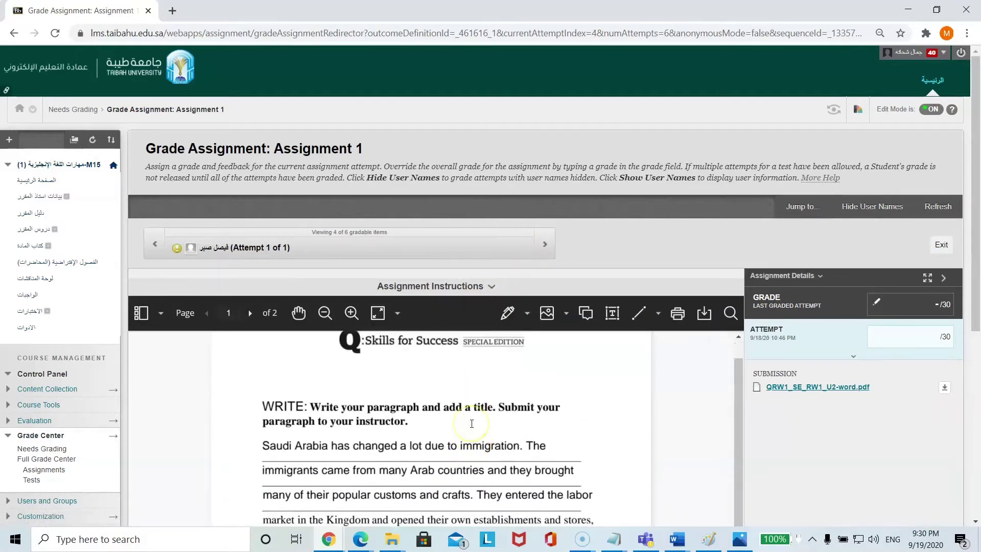
pyautogui.scroll(-4, 471, 423)
pyautogui.scroll(1, 469, 417)
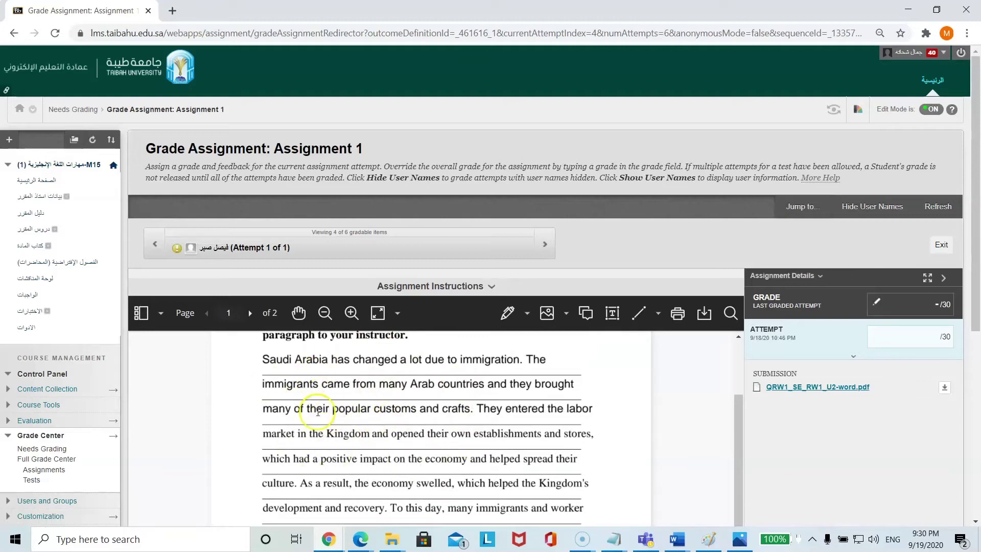
pyautogui.scroll(-3, 381, 401)
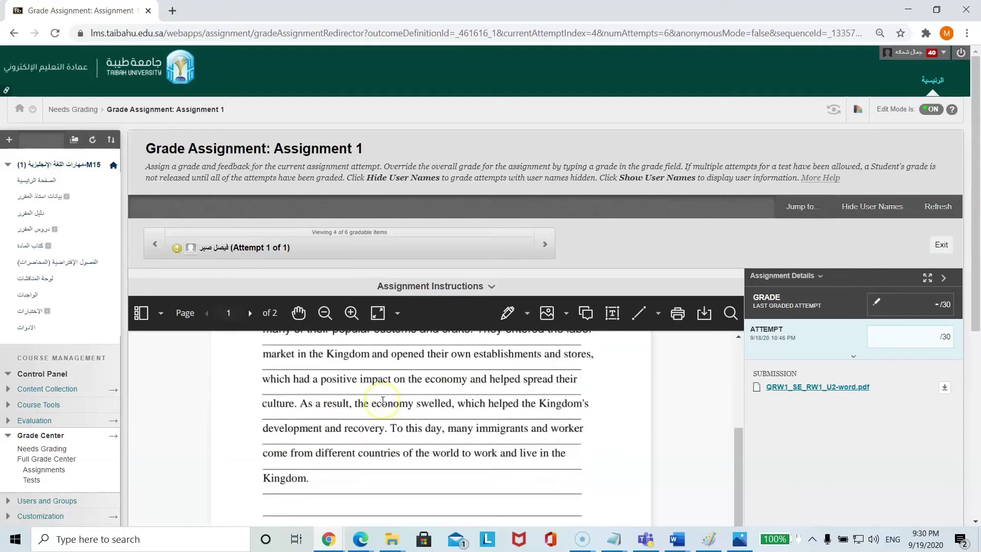
pyautogui.scroll(-5, 381, 401)
pyautogui.scroll(-3, 381, 401)
pyautogui.scroll(3, 383, 401)
pyautogui.scroll(5, 382, 401)
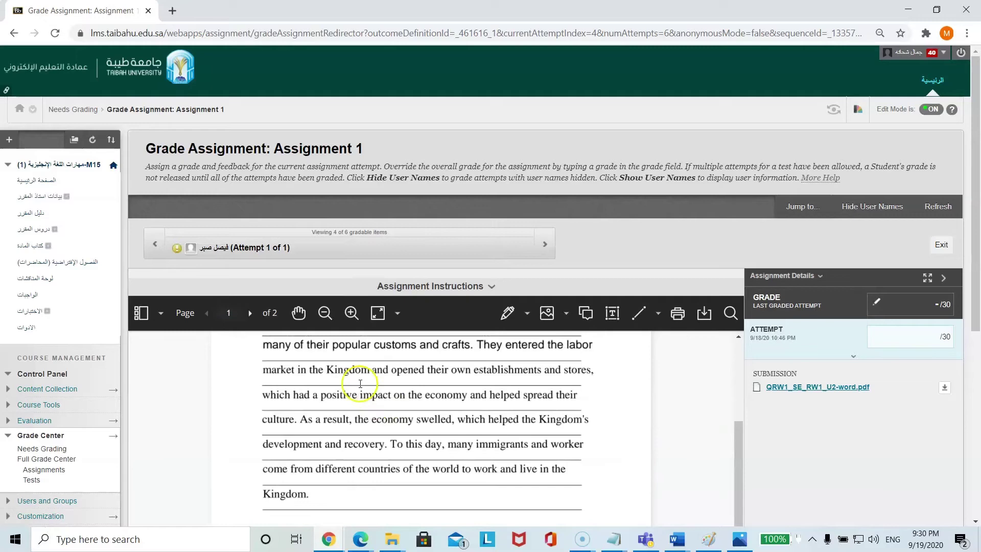
# Review the fifth submission, then advance to the sixth, a Word document on Indian immigrants.
pyautogui.click(545, 247)
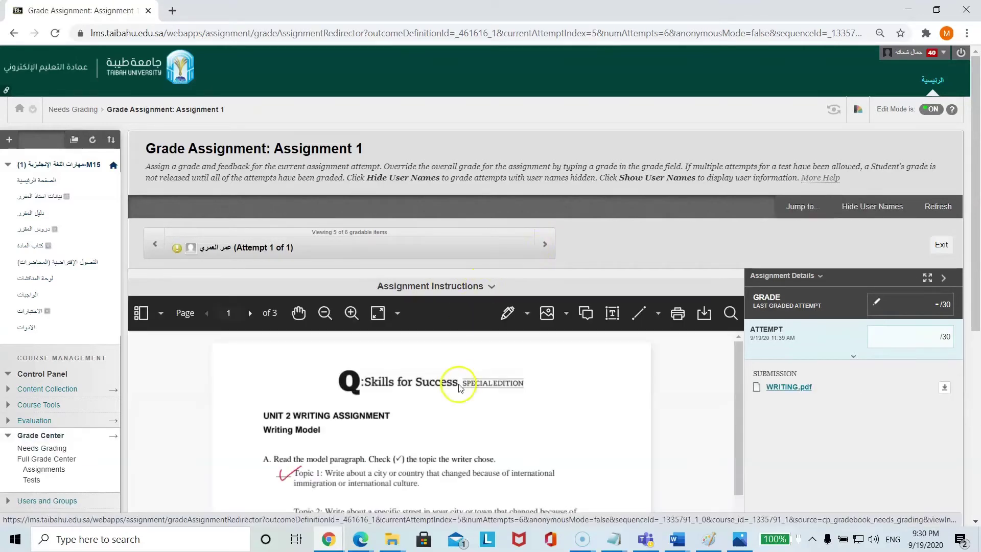
pyautogui.scroll(-3, 445, 399)
pyautogui.scroll(-2, 437, 417)
pyautogui.scroll(-5, 437, 418)
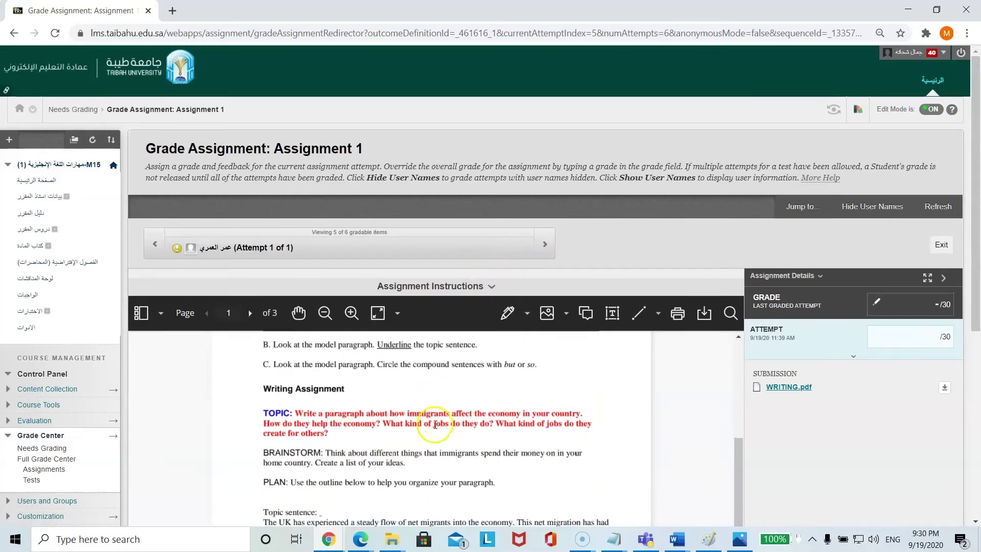
pyautogui.scroll(-5, 435, 421)
pyautogui.scroll(-5, 435, 424)
pyautogui.scroll(-5, 432, 429)
pyautogui.scroll(3, 431, 428)
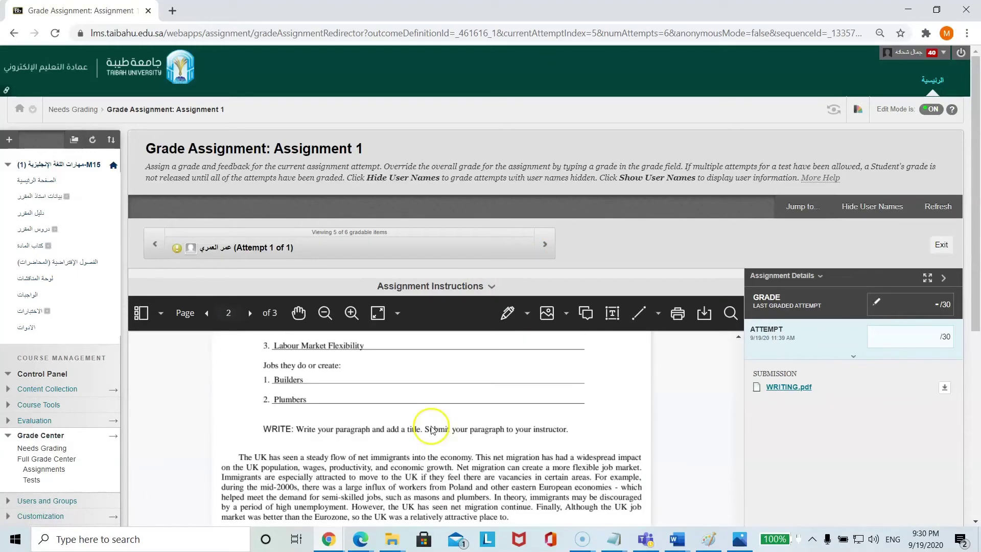
pyautogui.scroll(-3, 431, 427)
pyautogui.scroll(-2, 432, 427)
pyautogui.scroll(5, 432, 427)
pyautogui.scroll(5, 433, 427)
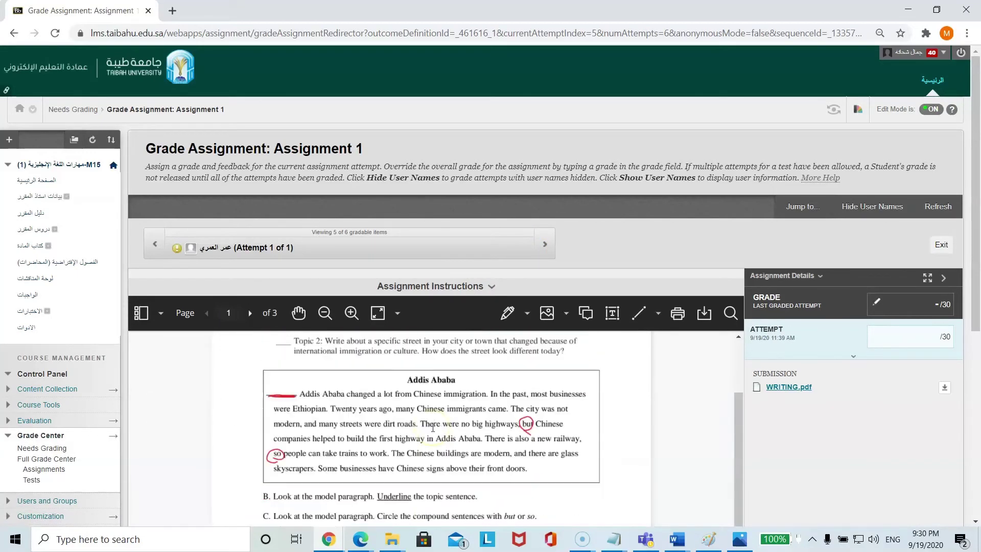
pyautogui.scroll(3, 439, 429)
pyautogui.scroll(3, 443, 430)
pyautogui.scroll(-4, 443, 430)
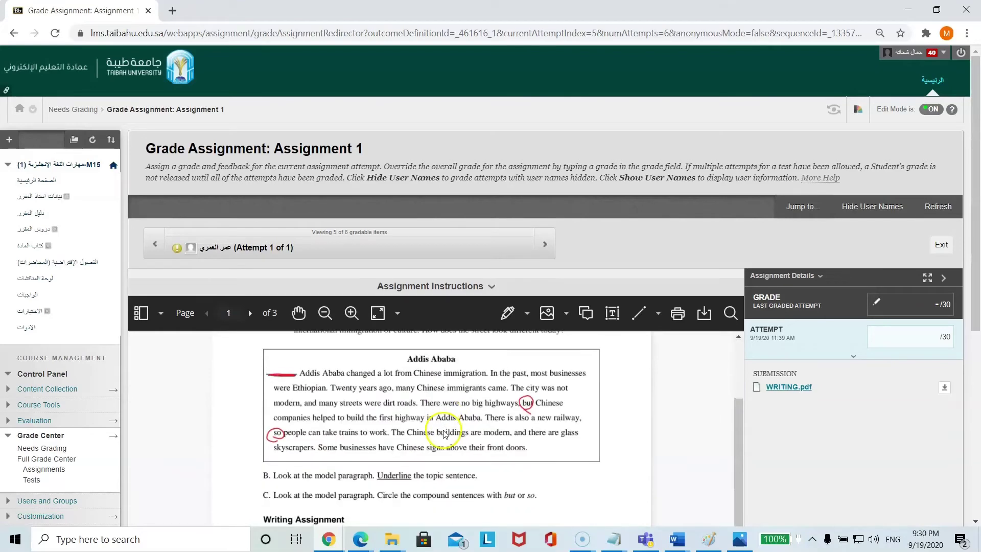
pyautogui.scroll(-2, 443, 409)
pyautogui.scroll(-5, 422, 424)
pyautogui.scroll(-4, 422, 424)
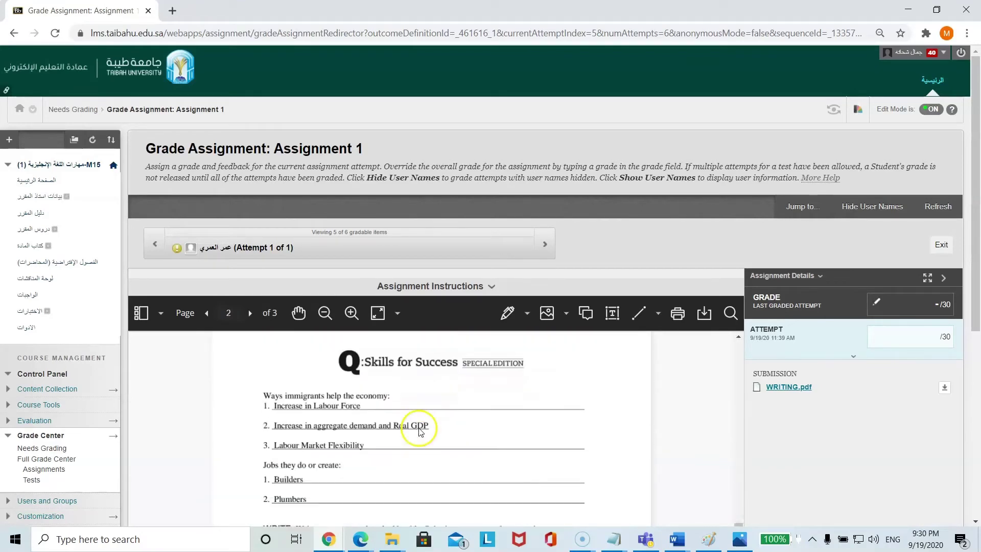
pyautogui.scroll(-1, 423, 424)
pyautogui.click(546, 238)
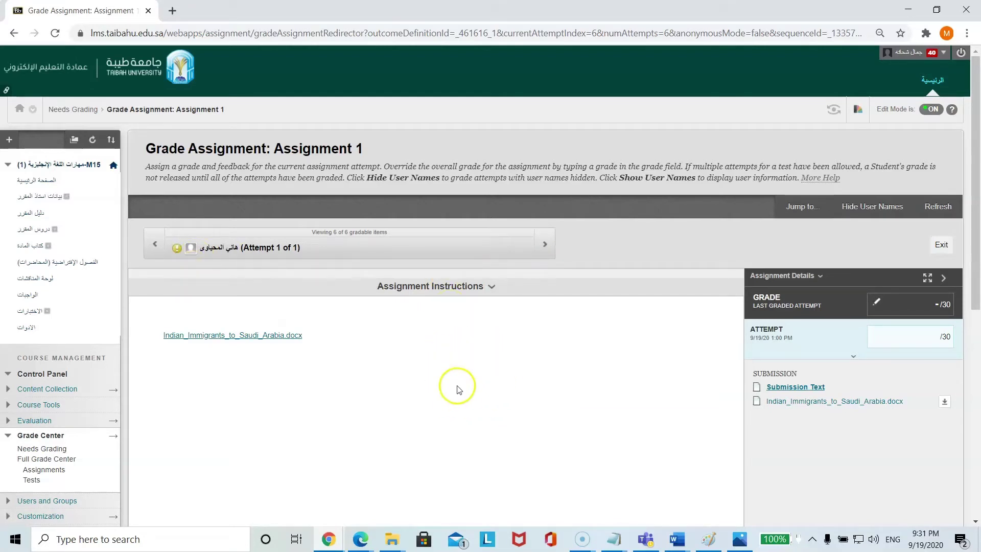
# Go back two submissions to item 4 of 6, the Saudi Arabia immigration paragraph.
pyautogui.click(155, 245)
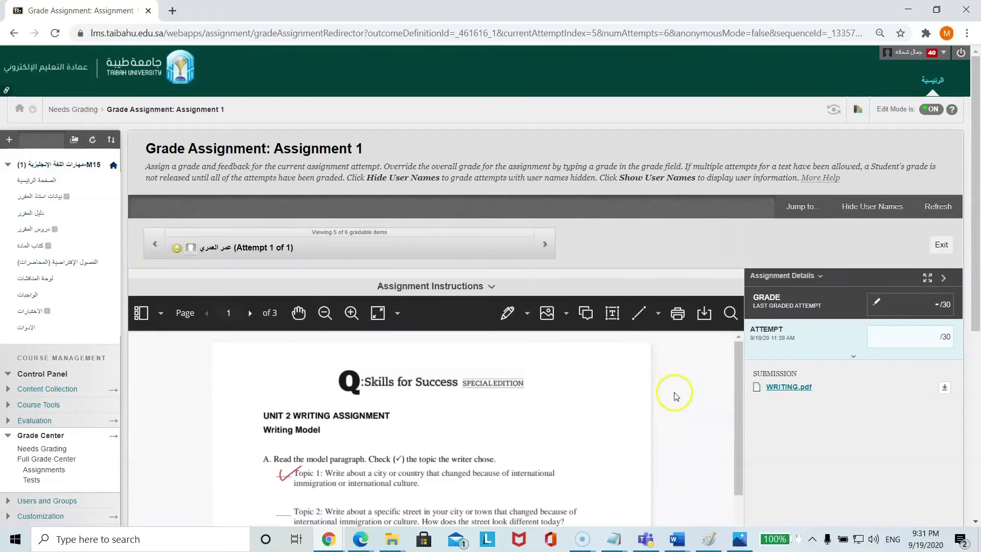
pyautogui.scroll(-1, 358, 375)
pyautogui.scroll(-1, 357, 376)
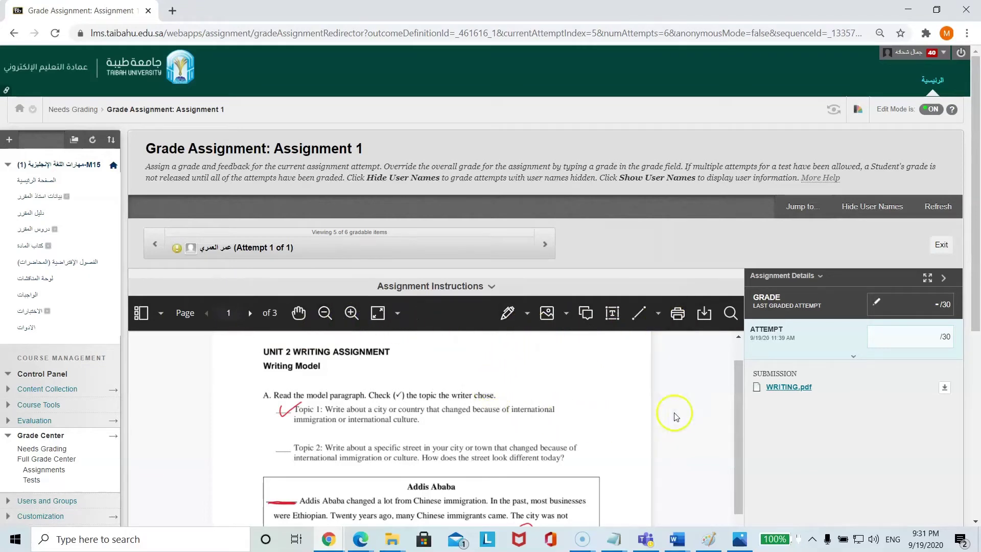
pyautogui.click(156, 245)
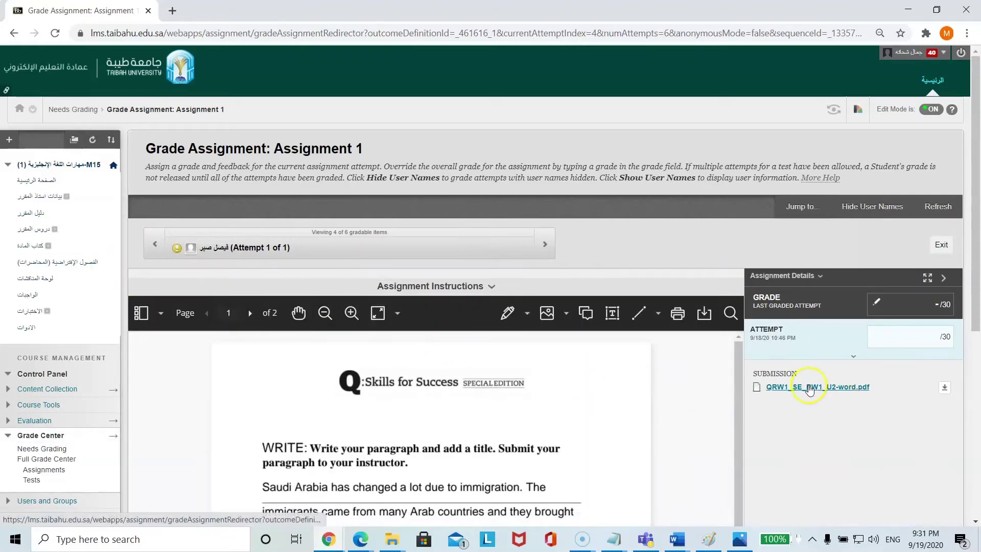
# Open the student's two-page PDF and try its Print and Download buttons.
pyautogui.click(813, 392)
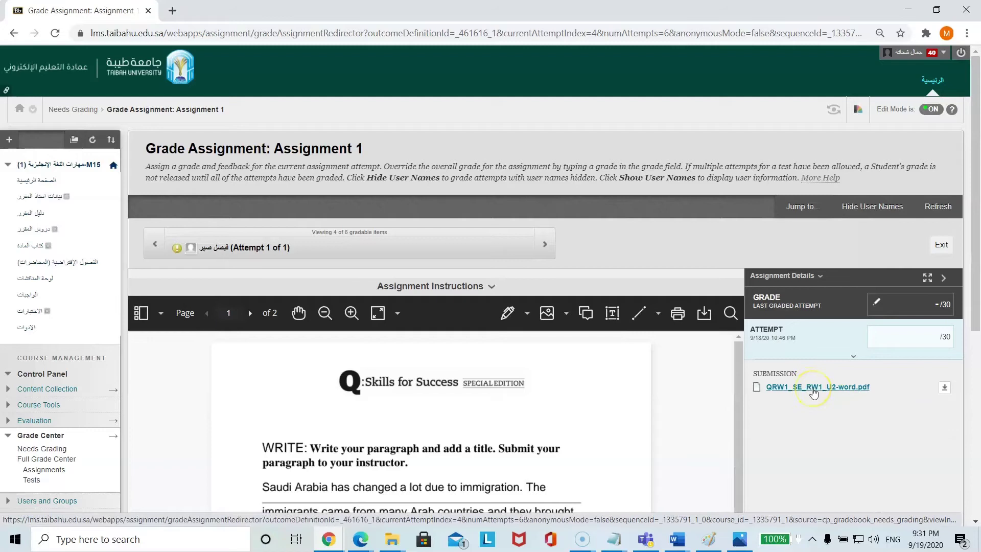
pyautogui.click(681, 325)
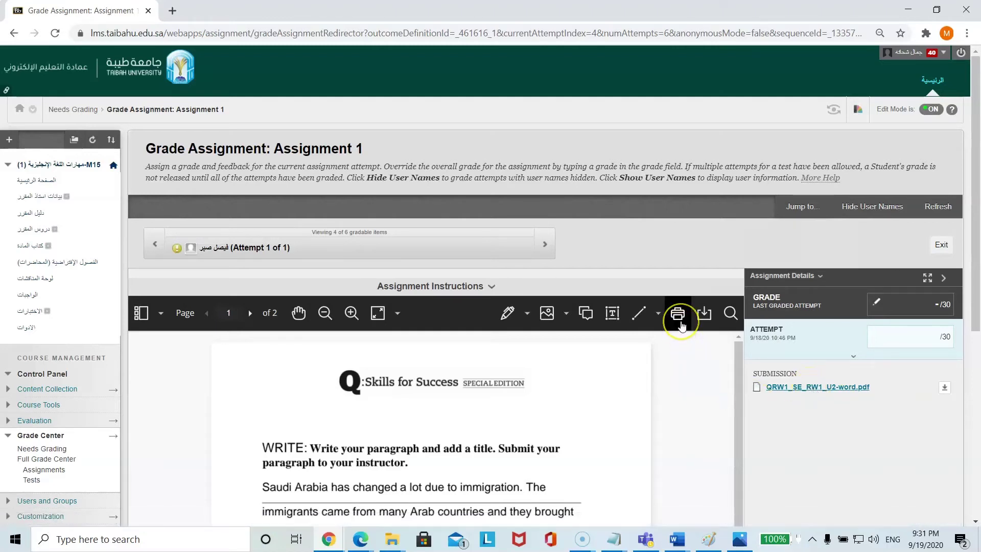
pyautogui.click(705, 321)
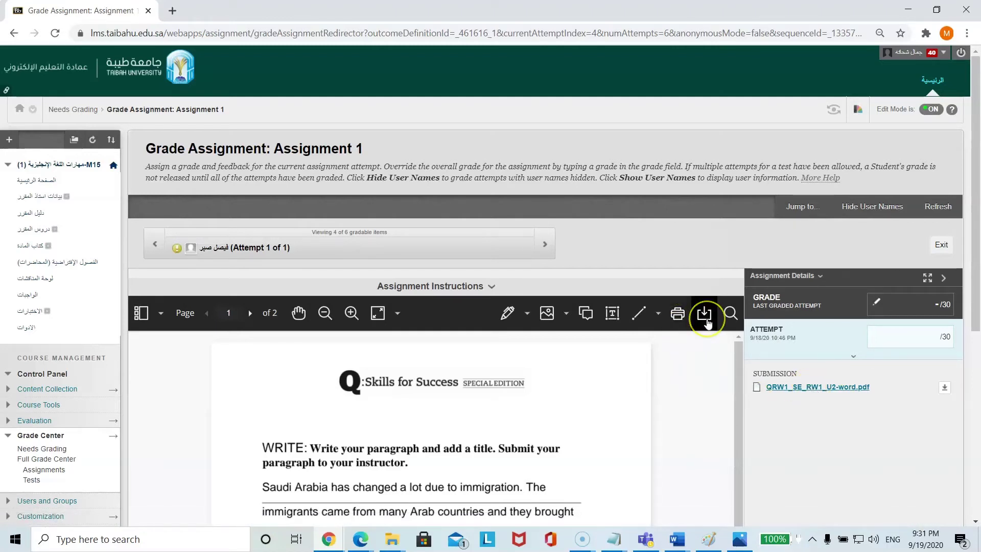
pyautogui.click(681, 325)
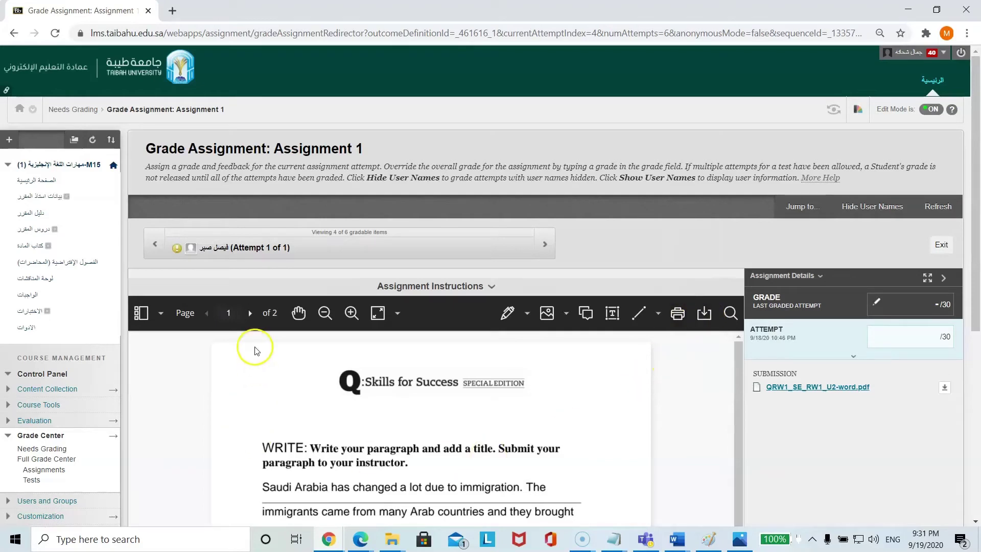
# Pan the paragraph page into view and try zooming out and back in.
pyautogui.click(298, 316)
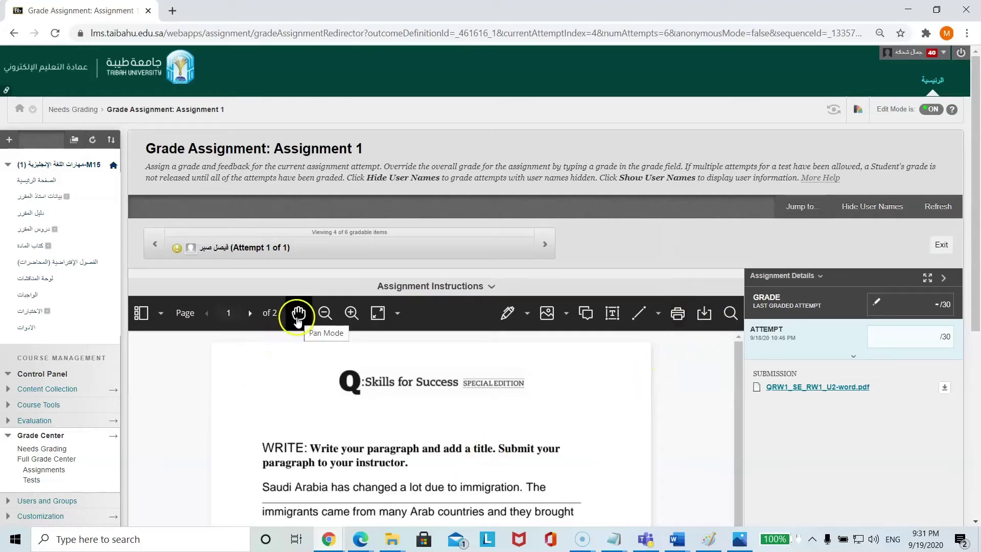
pyautogui.scroll(-1, 342, 432)
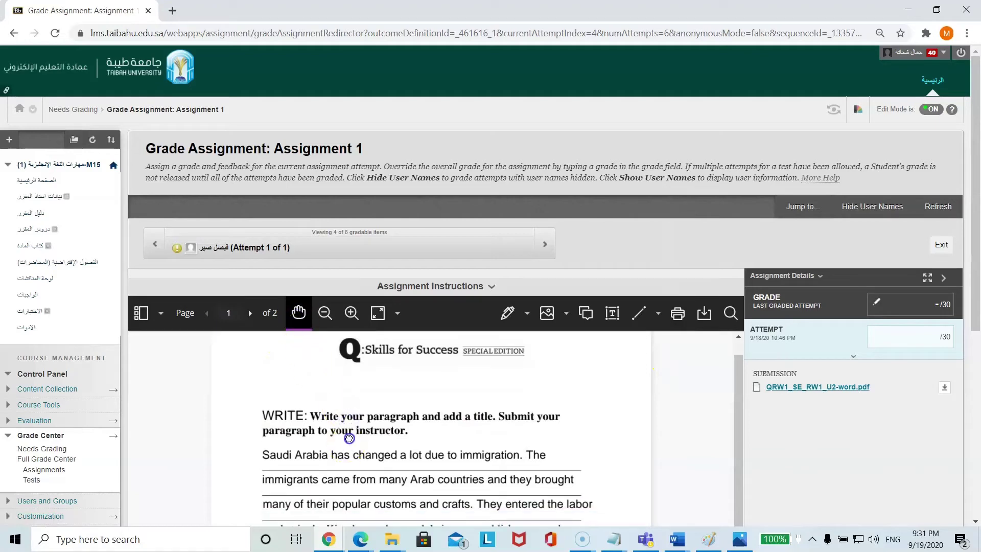
pyautogui.scroll(-3, 350, 399)
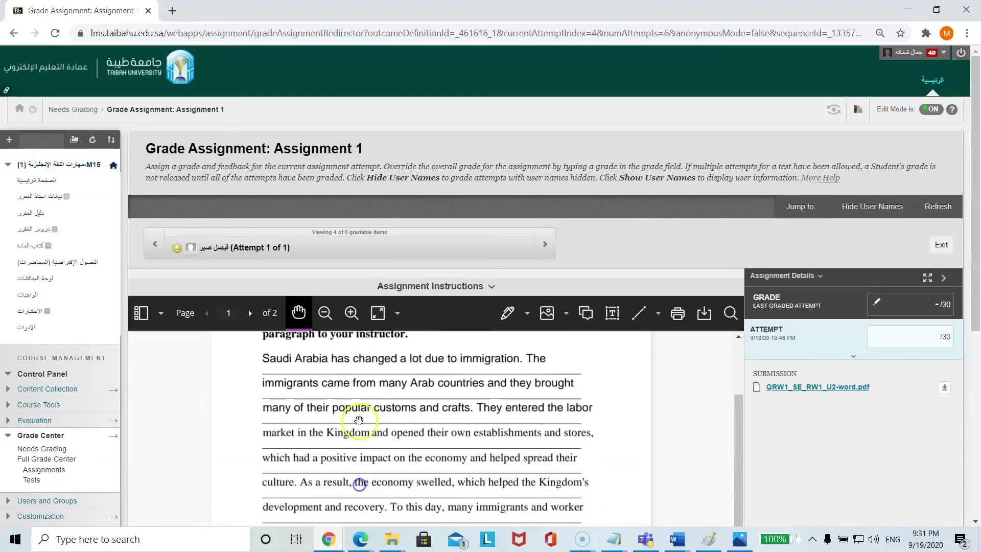
pyautogui.scroll(1, 346, 478)
pyautogui.click(316, 410)
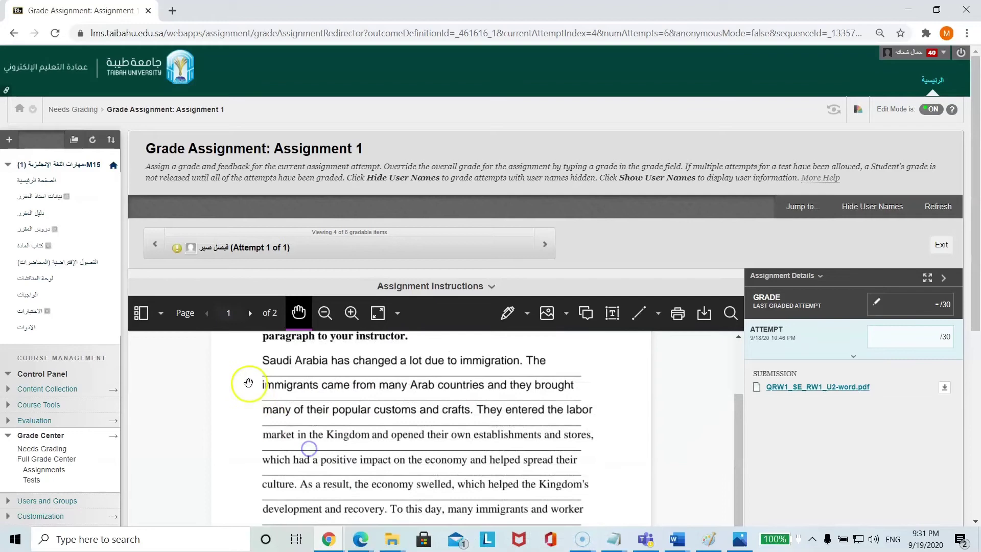
pyautogui.click(328, 325)
pyautogui.click(351, 313)
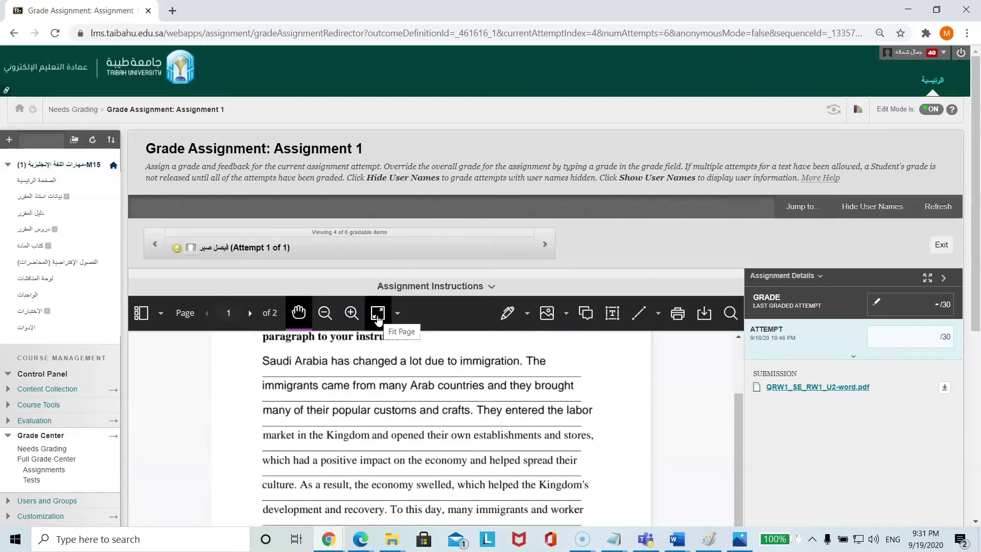
# Try Fit Width and Best Fit, ending with Fit Page to show the whole page.
pyautogui.click(398, 315)
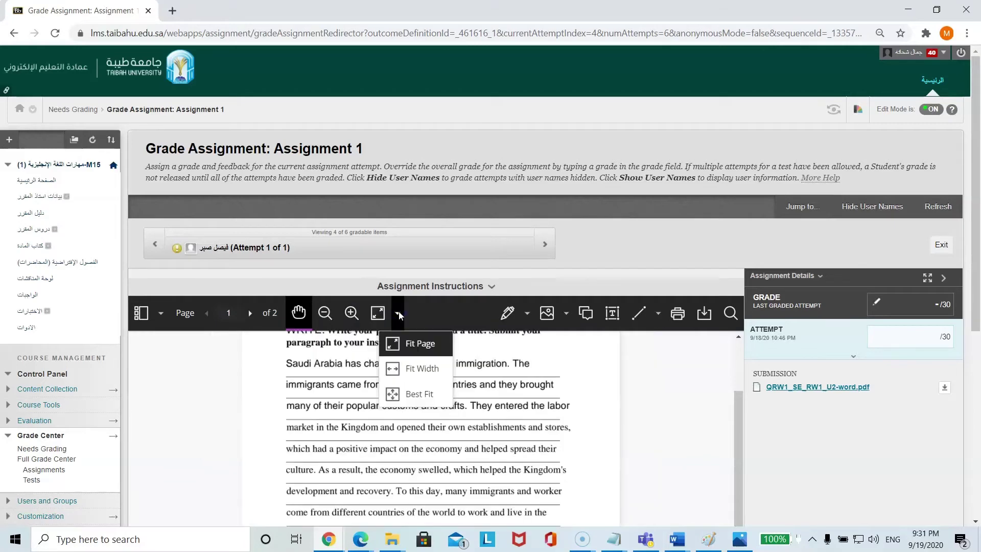
pyautogui.click(414, 367)
pyautogui.click(396, 314)
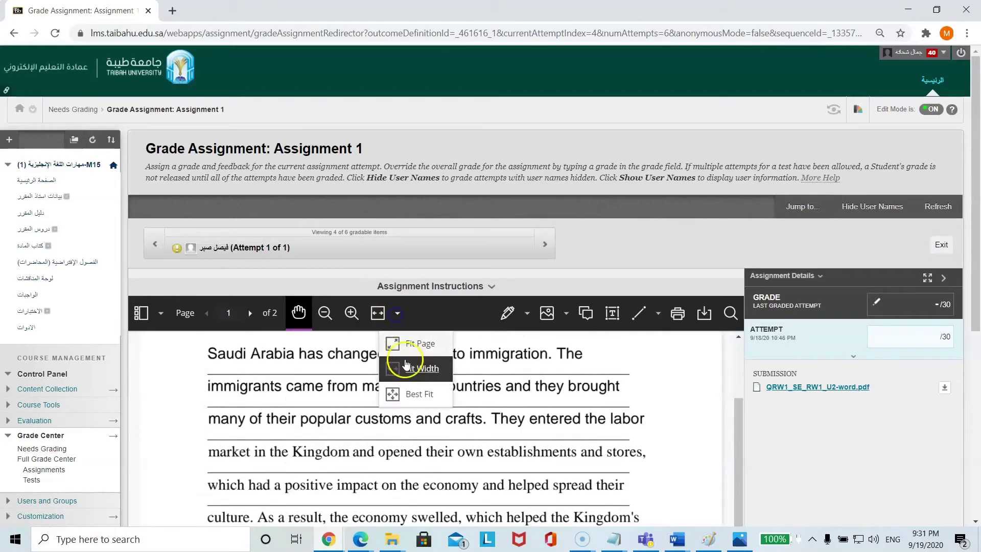
pyautogui.click(407, 393)
pyautogui.click(397, 312)
pyautogui.click(401, 342)
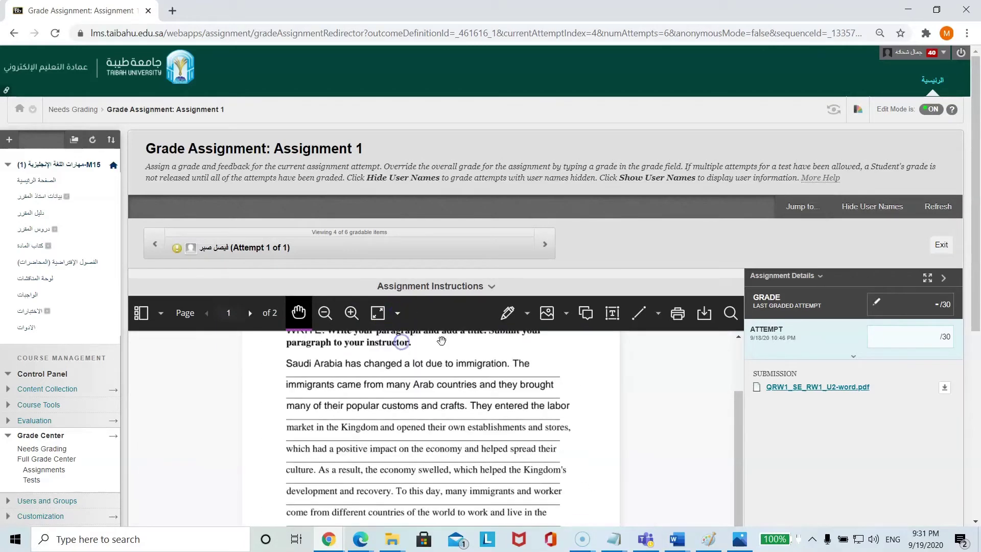
# Draw a blue freehand circle around "to immigration".
pyautogui.click(527, 315)
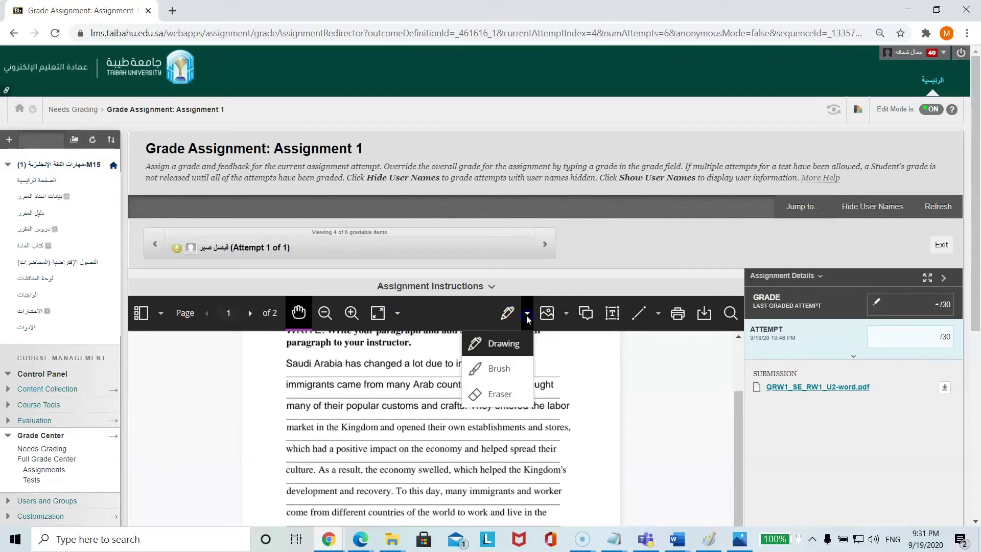
pyautogui.click(506, 349)
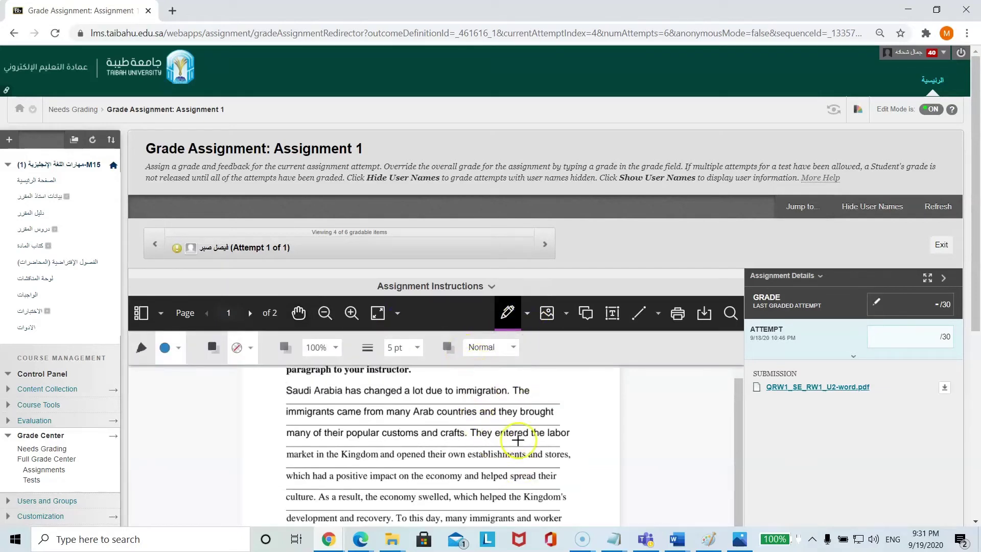
pyautogui.moveTo(487, 453); pyautogui.dragTo(479, 411)
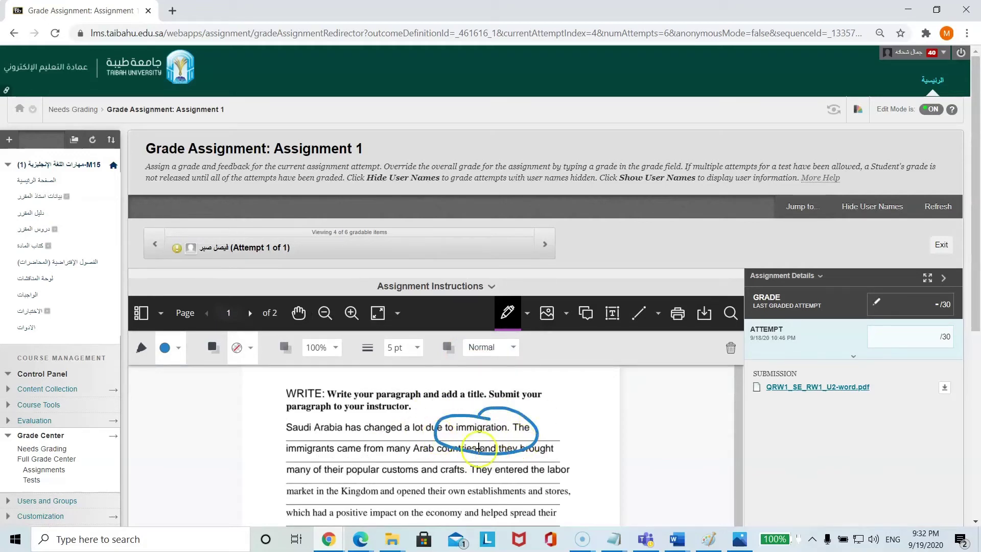
# Highlight "popular customs" in yellow with the Brush tool.
pyautogui.click(527, 313)
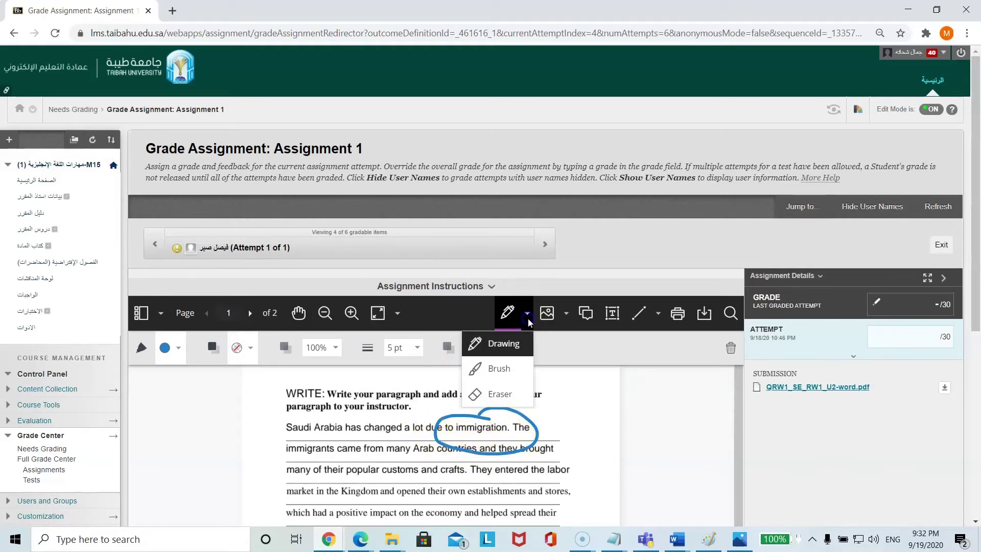
pyautogui.click(503, 373)
pyautogui.moveTo(346, 469); pyautogui.dragTo(416, 467)
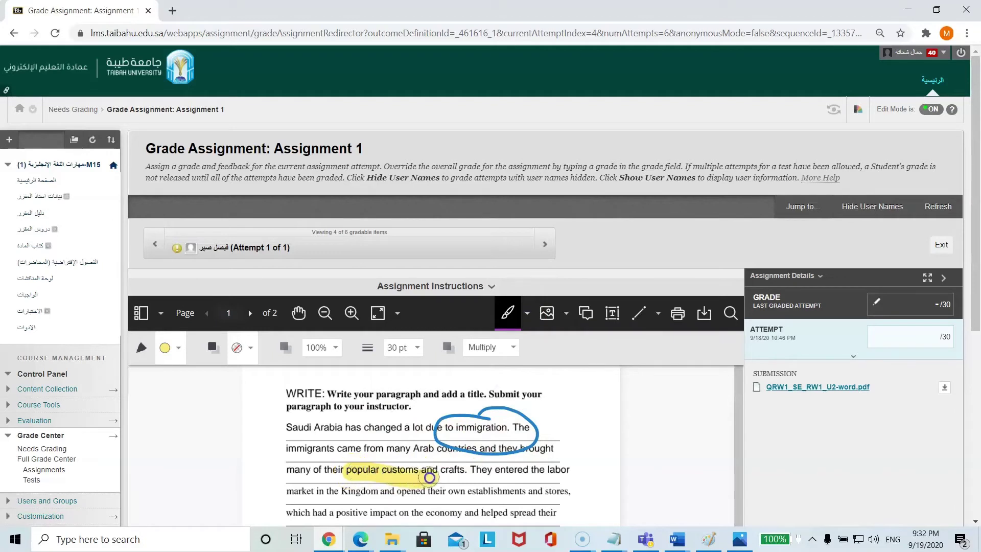
# Erase the blue circle completely with the Eraser tool.
pyautogui.click(526, 314)
pyautogui.click(505, 397)
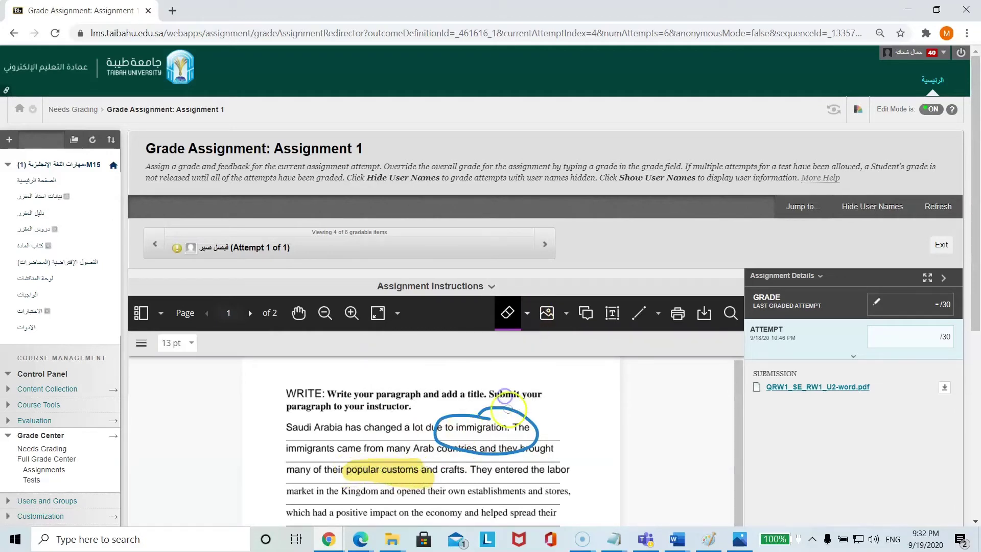
pyautogui.moveTo(526, 412); pyautogui.dragTo(409, 413)
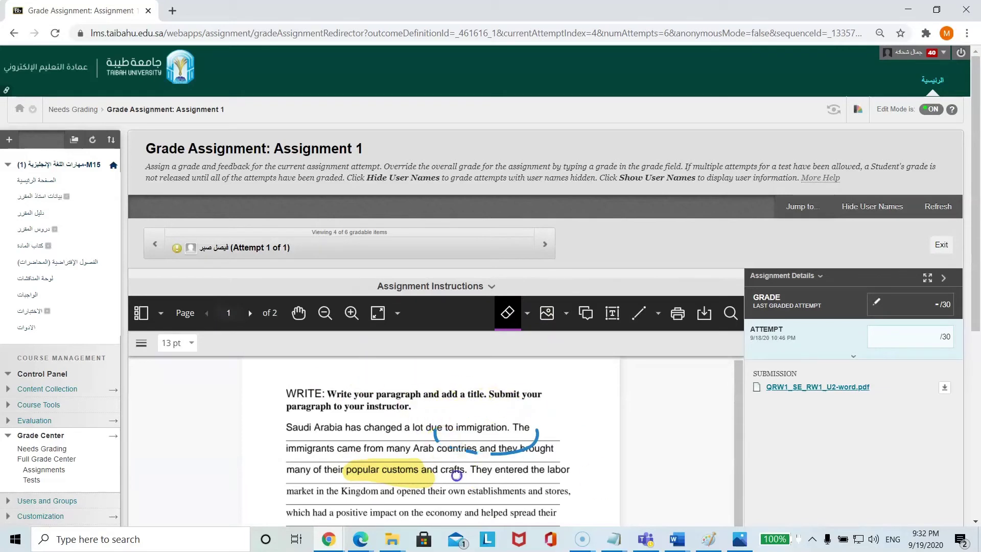
pyautogui.moveTo(456, 475); pyautogui.dragTo(536, 437)
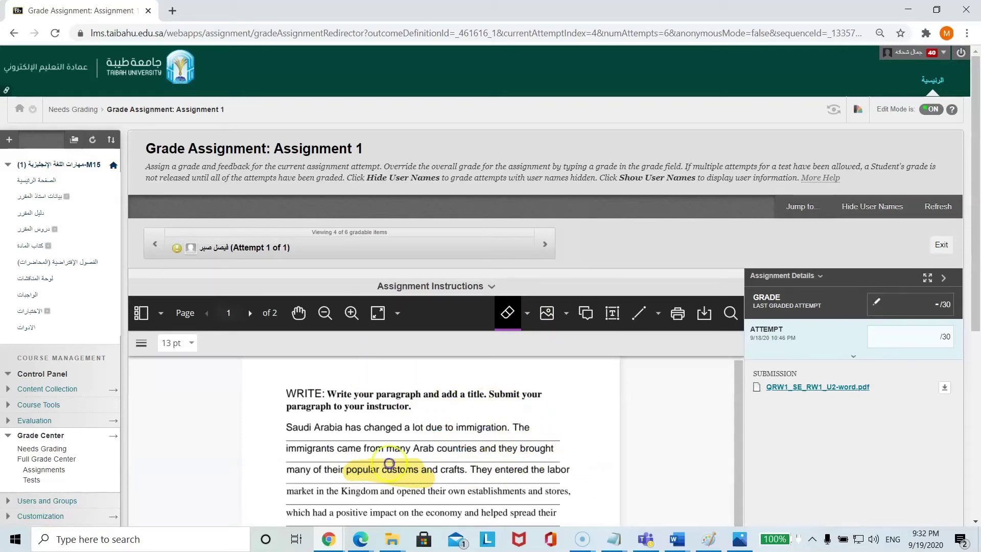
pyautogui.click(566, 314)
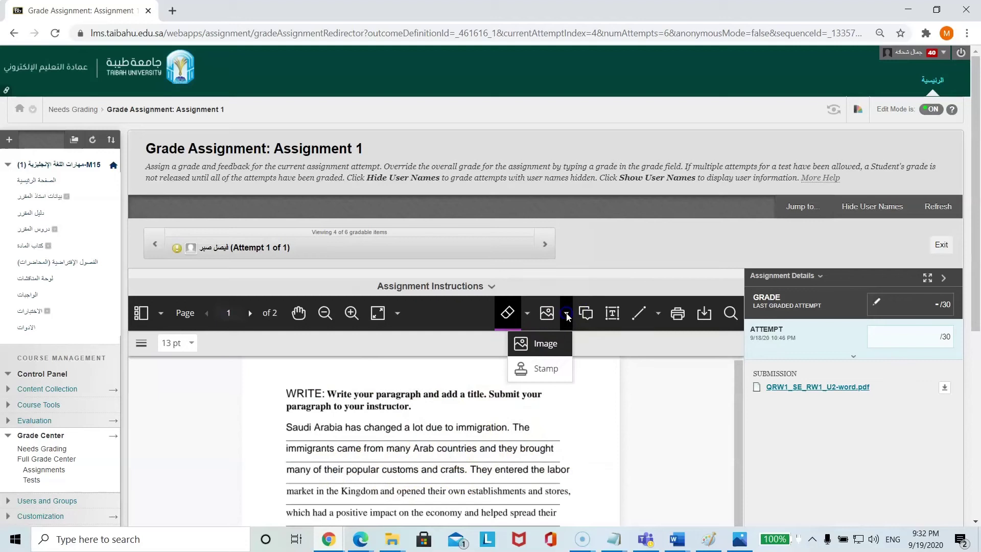
pyautogui.click(558, 343)
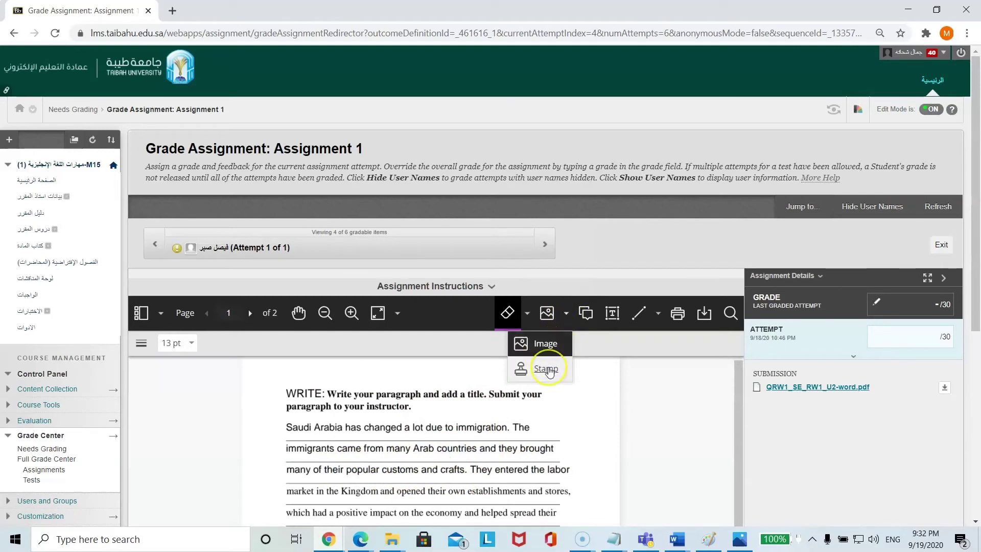
pyautogui.click(586, 317)
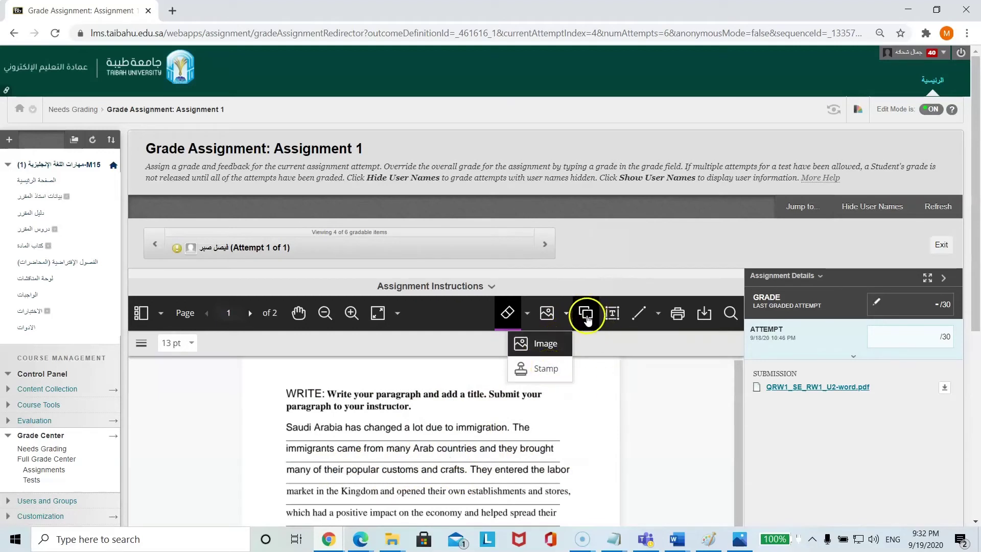
pyautogui.click(591, 325)
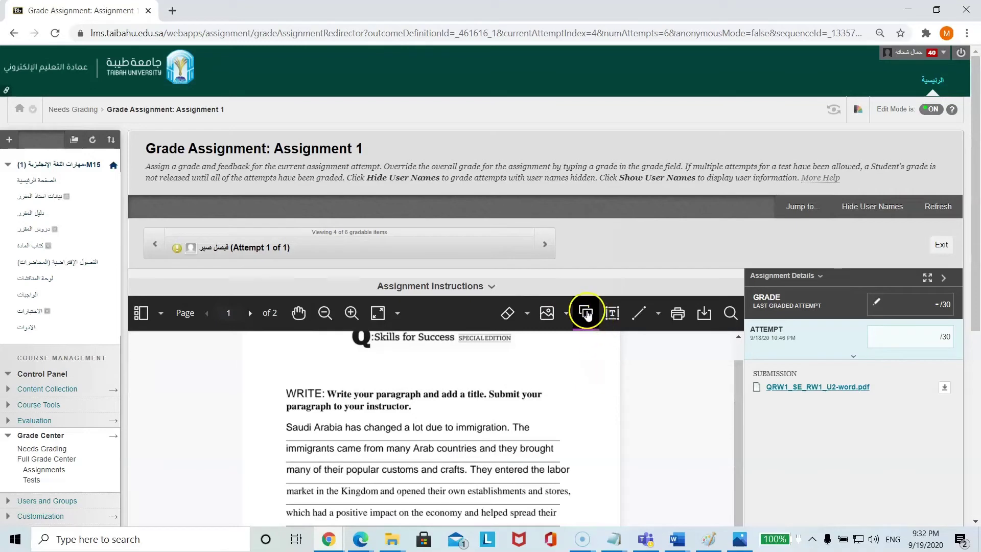
pyautogui.click(612, 313)
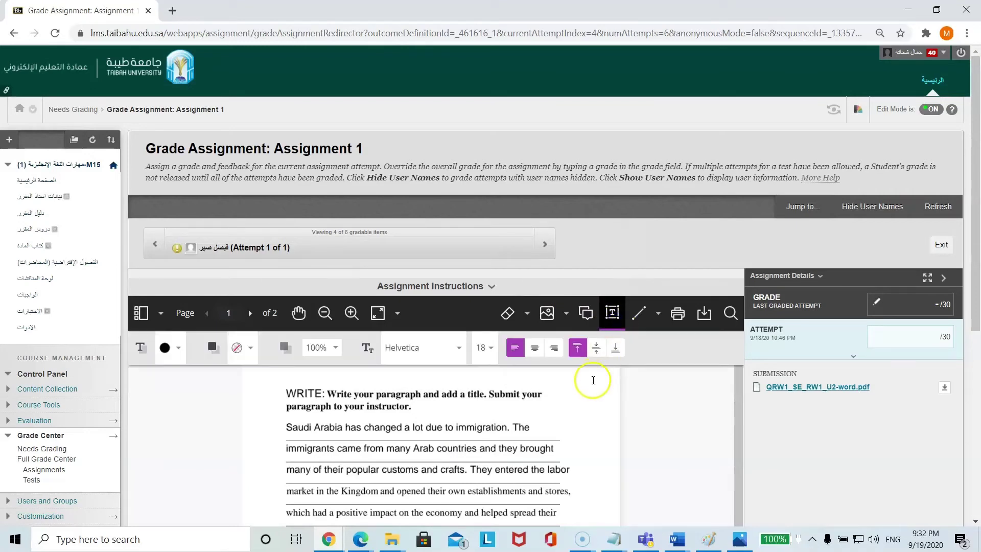
pyautogui.click(553, 384)
pyautogui.write('Great Job')
pyautogui.click(621, 432)
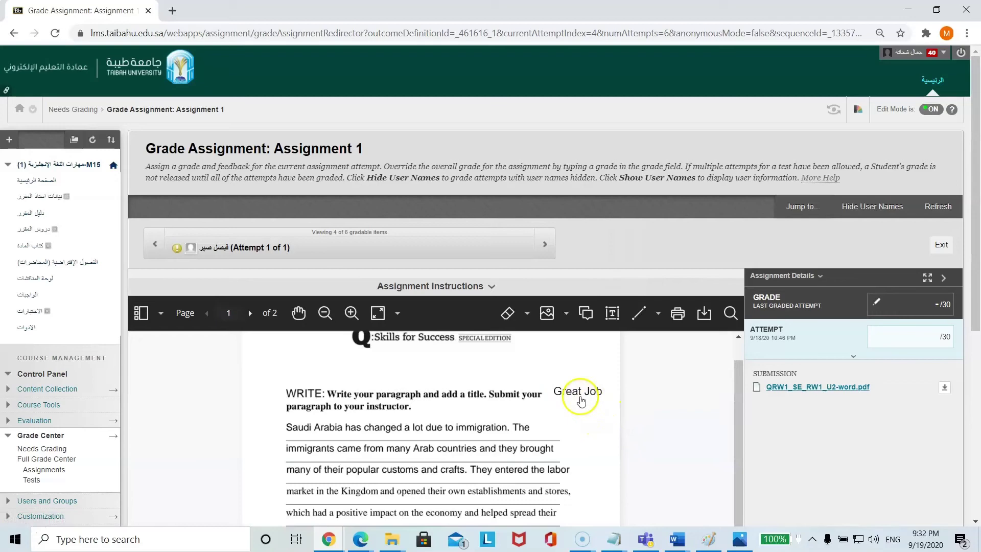
pyautogui.click(581, 401)
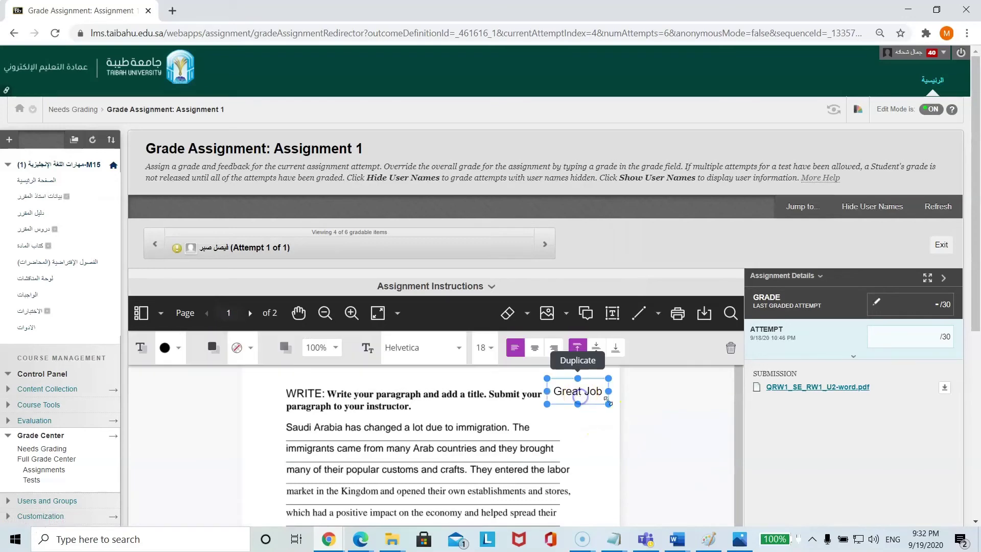
pyautogui.click(731, 349)
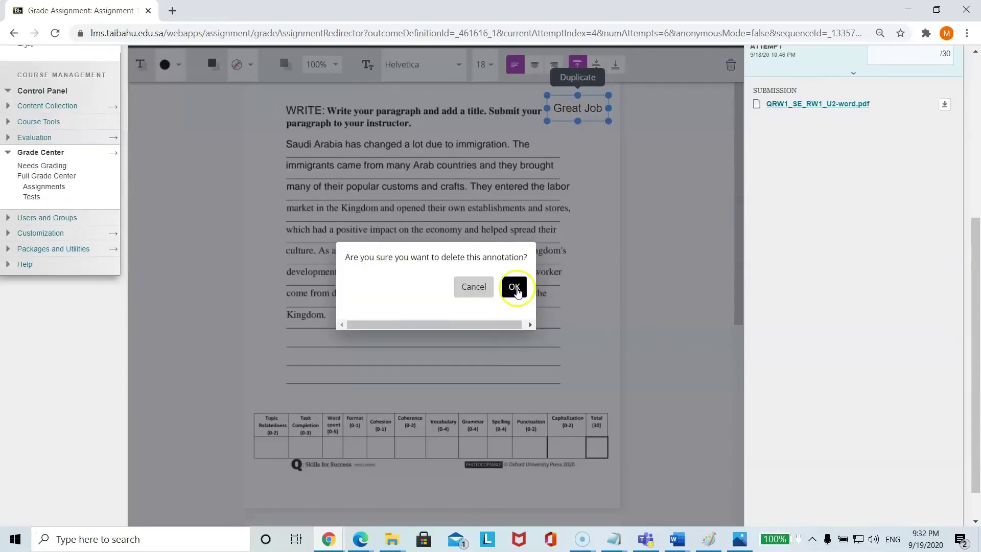
pyautogui.click(514, 288)
pyautogui.scroll(6, 531, 312)
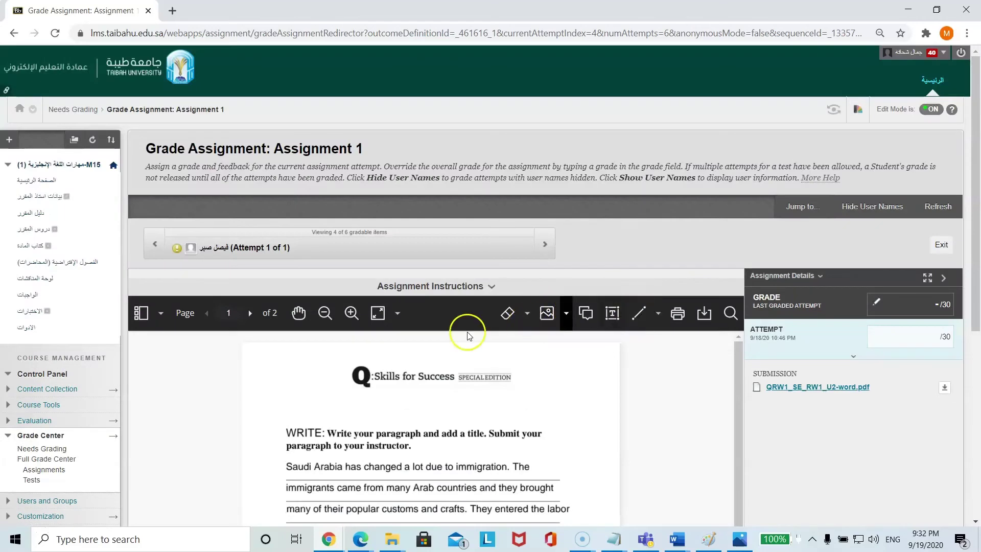
pyautogui.click(657, 313)
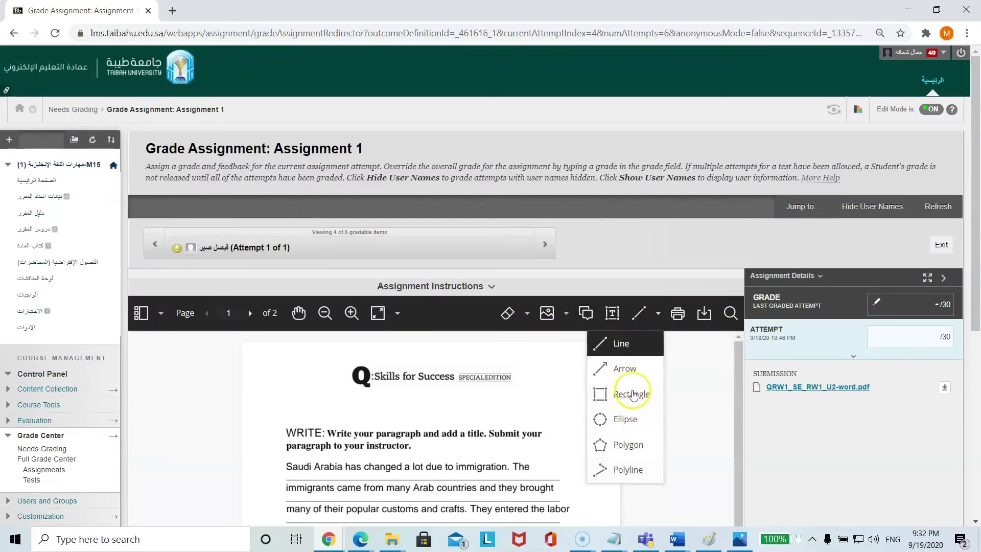
pyautogui.click(705, 411)
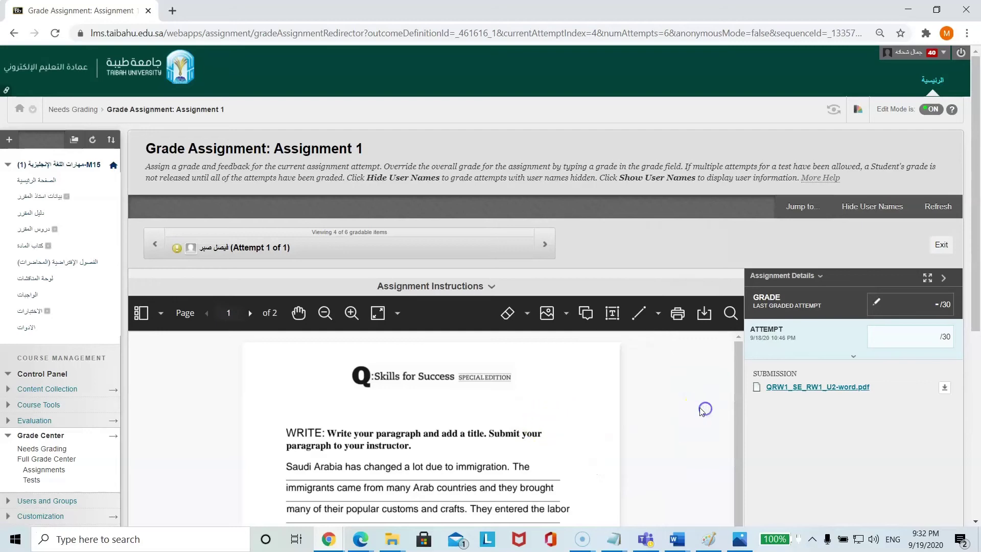
pyautogui.scroll(-3, 643, 396)
pyautogui.scroll(-3, 606, 396)
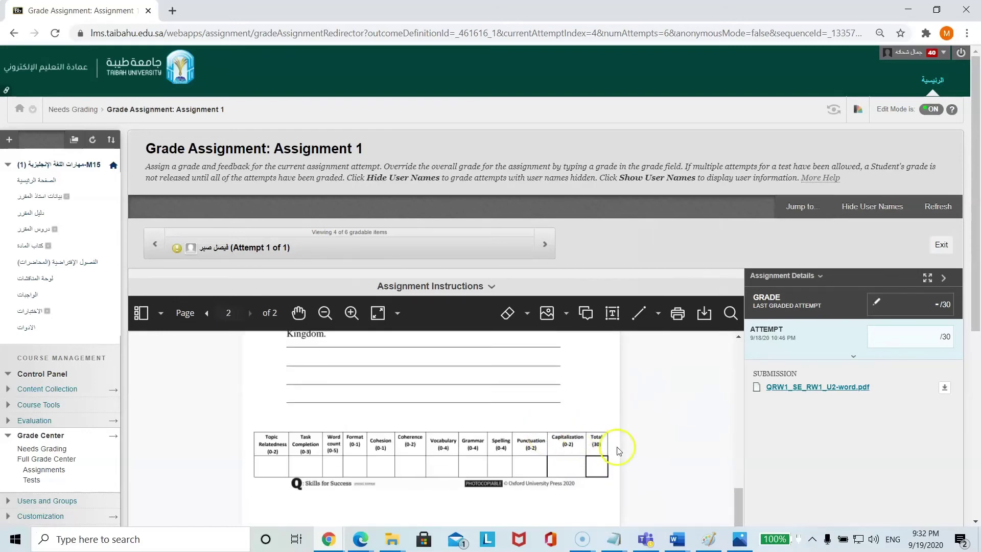
pyautogui.scroll(4, 619, 449)
pyautogui.scroll(2, 606, 421)
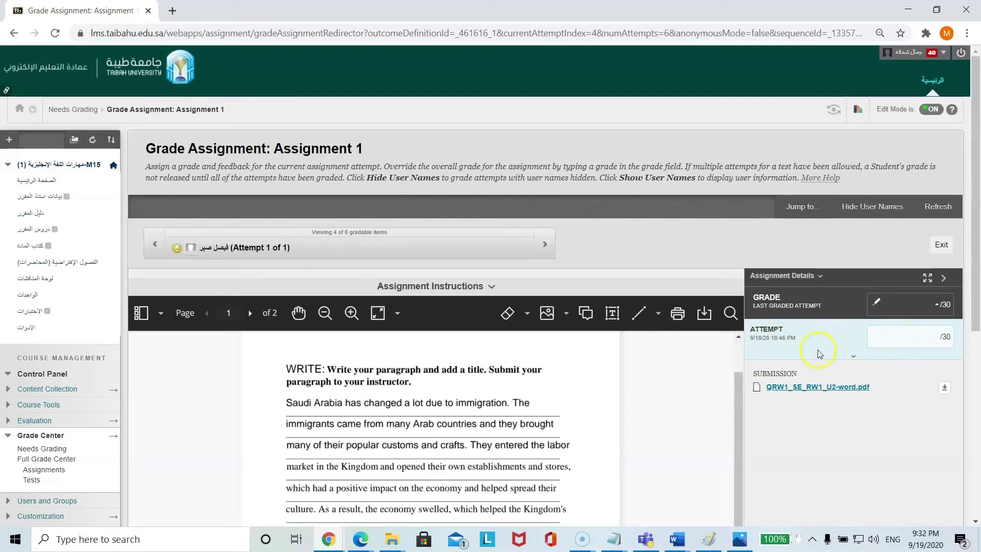
# Open the ENG101 Writing Rubric for this attempt and turn on per-criterion feedback boxes.
pyautogui.click(887, 332)
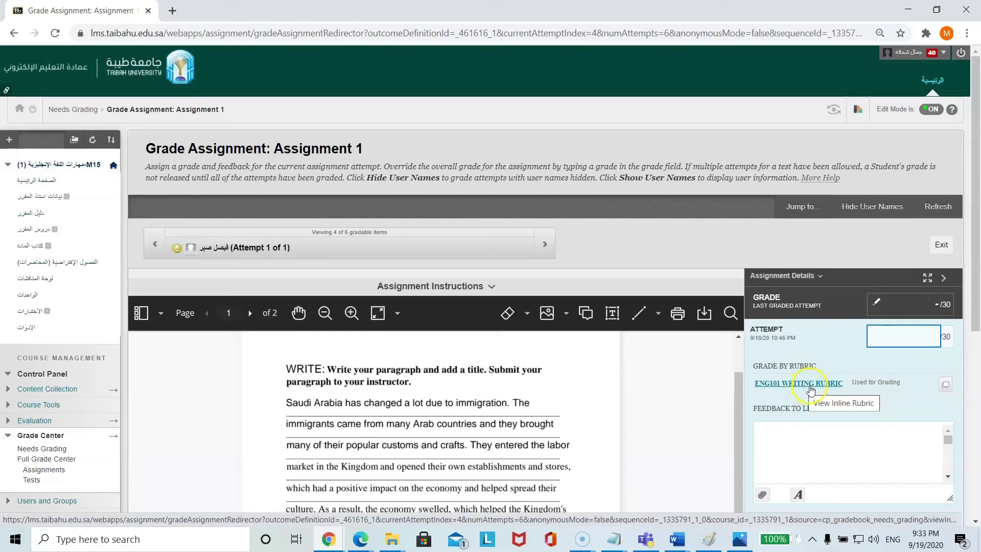
pyautogui.click(809, 388)
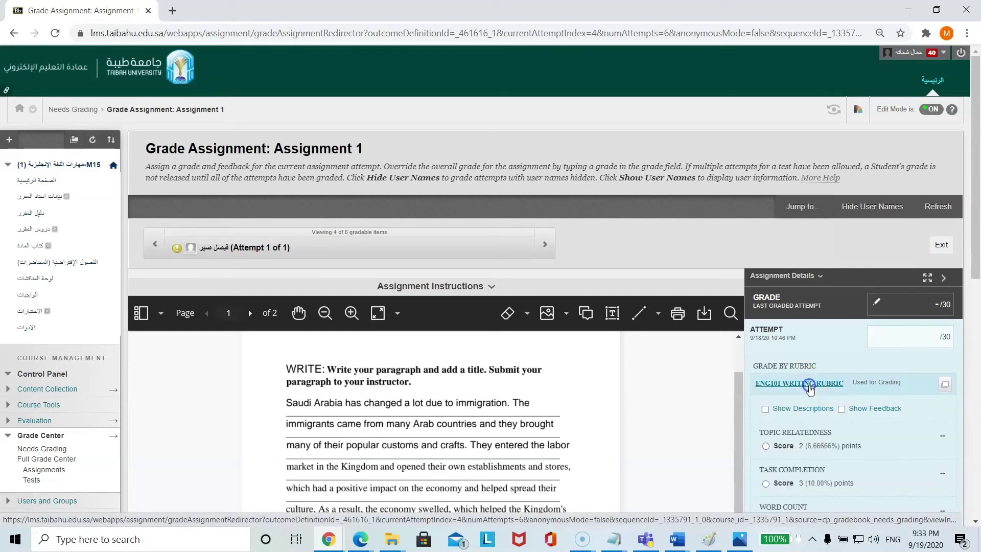
pyautogui.scroll(-3, 810, 388)
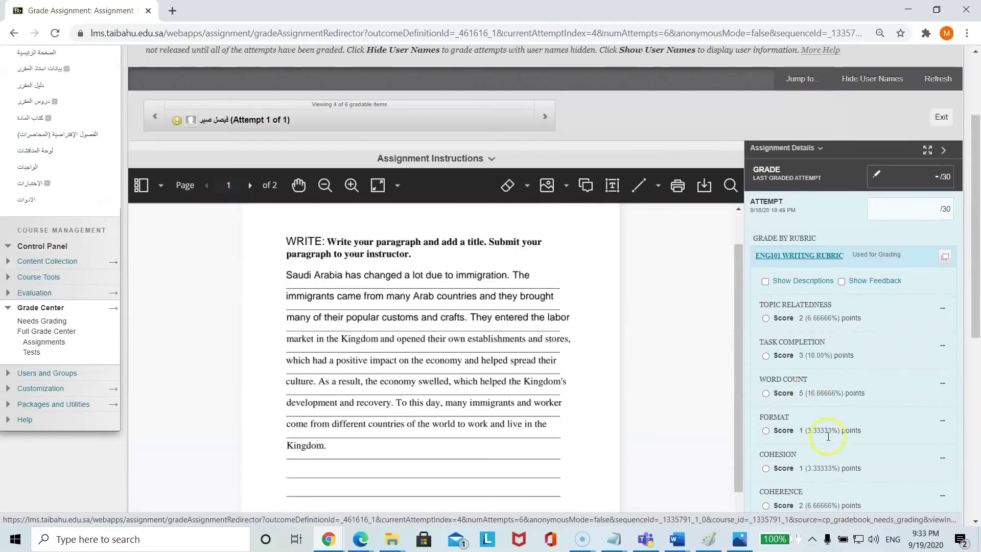
pyautogui.click(800, 282)
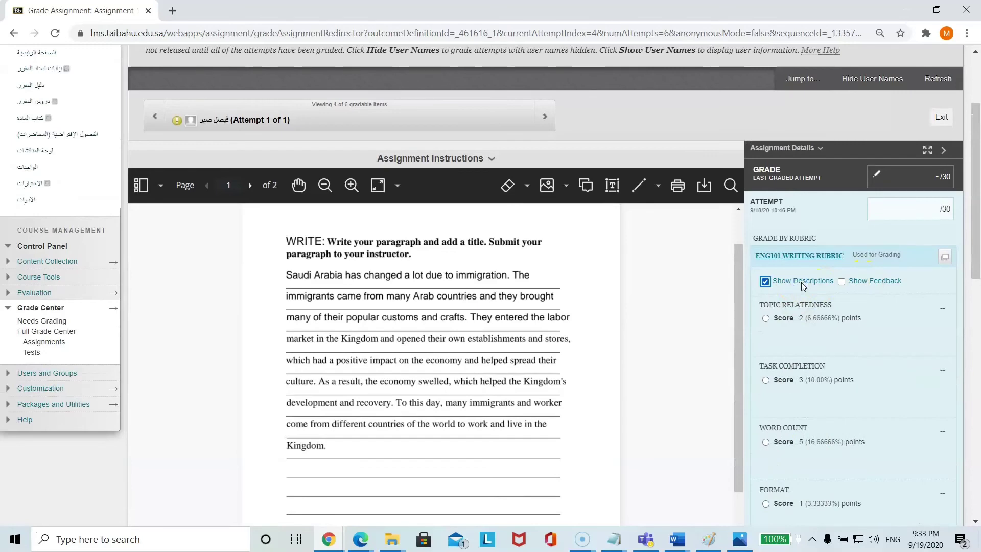
pyautogui.click(802, 284)
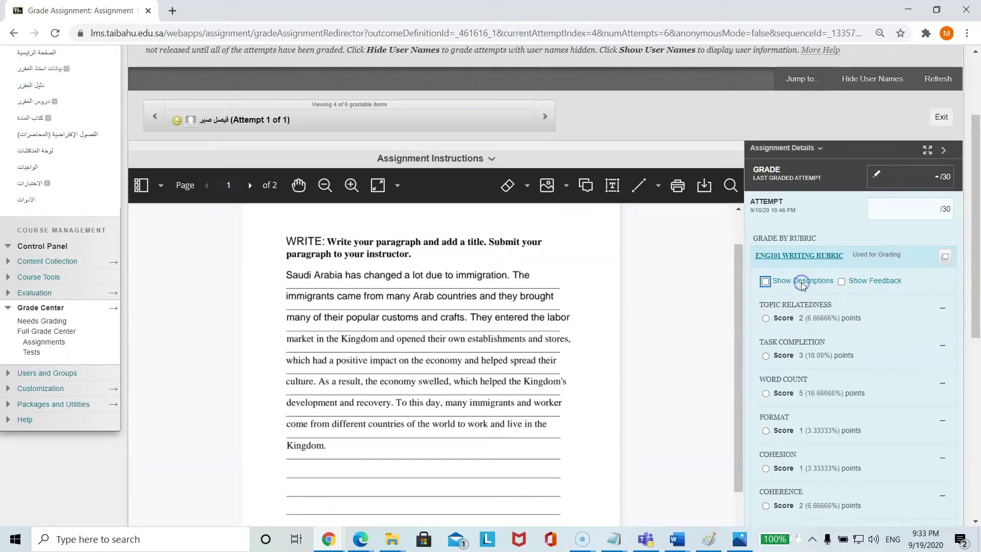
pyautogui.click(871, 283)
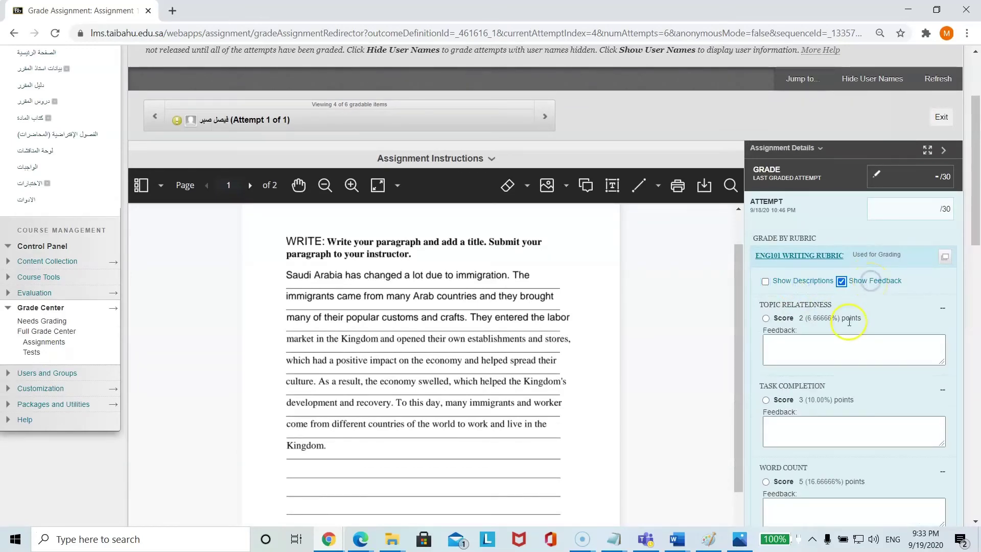
pyautogui.scroll(-1, 843, 332)
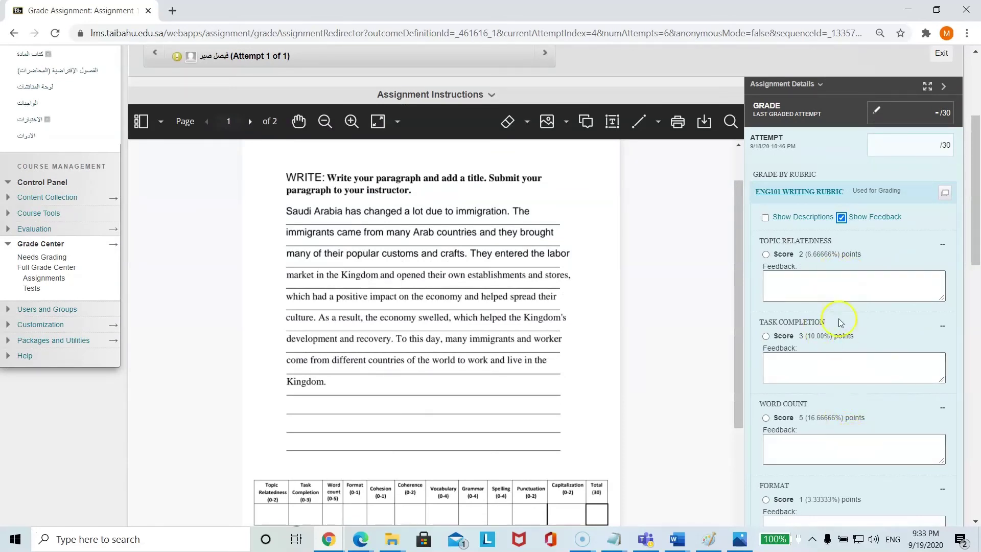
# Try the Topic Relatedness feedback, overall rubric feedback and custom points-out-of-30 fields.
pyautogui.click(808, 277)
pyautogui.click(841, 217)
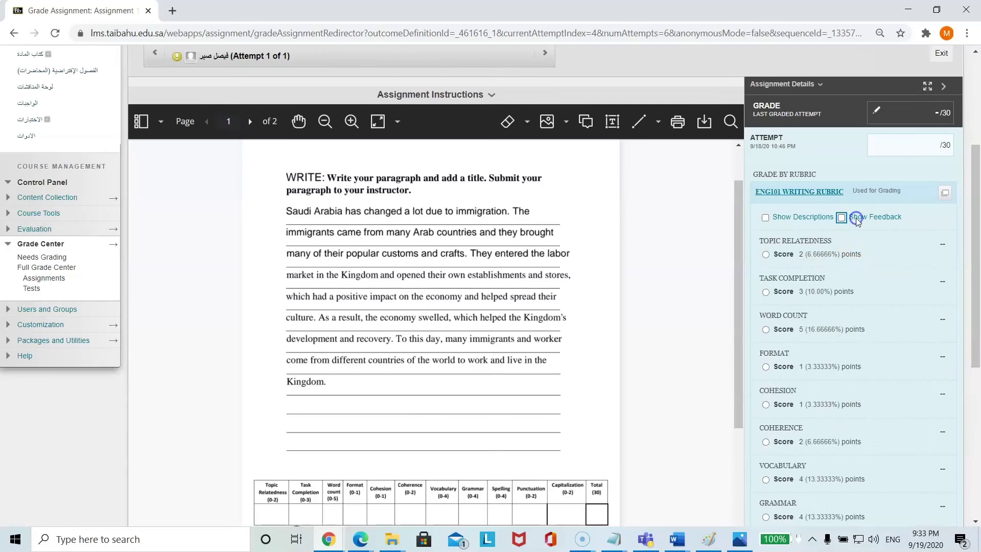
pyautogui.scroll(-5, 858, 255)
pyautogui.click(812, 448)
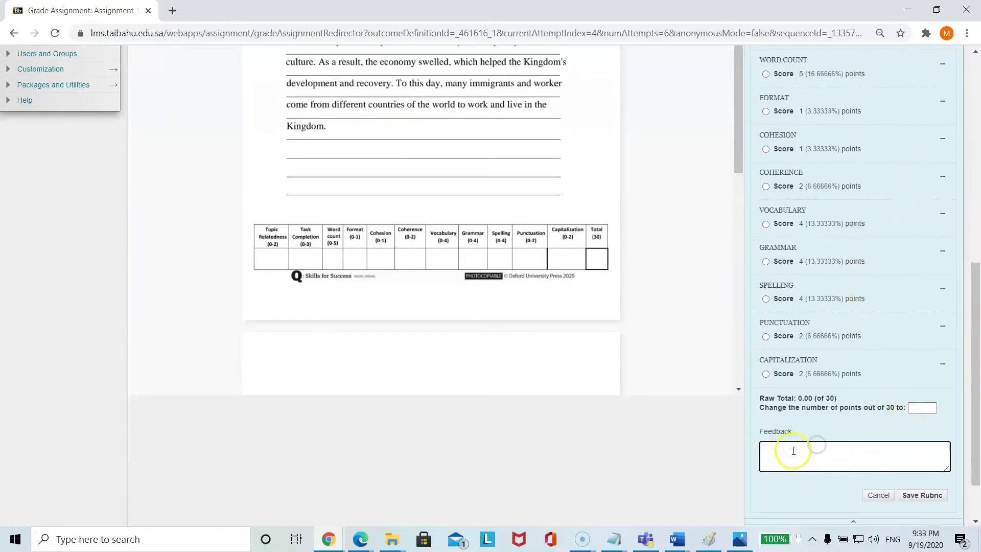
pyautogui.click(913, 409)
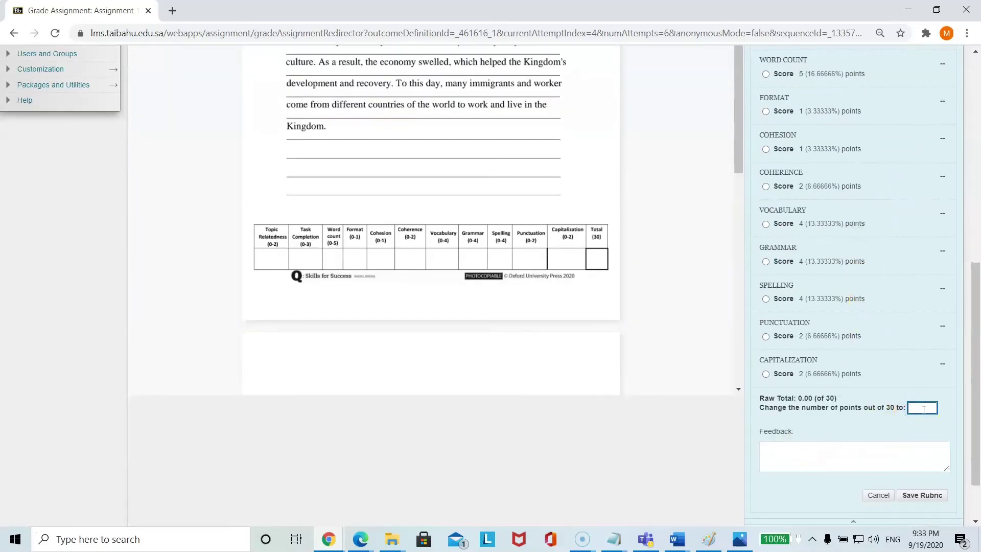
# Save the unscored rubric evaluation (0/30) as a draft.
pyautogui.scroll(3, 850, 198)
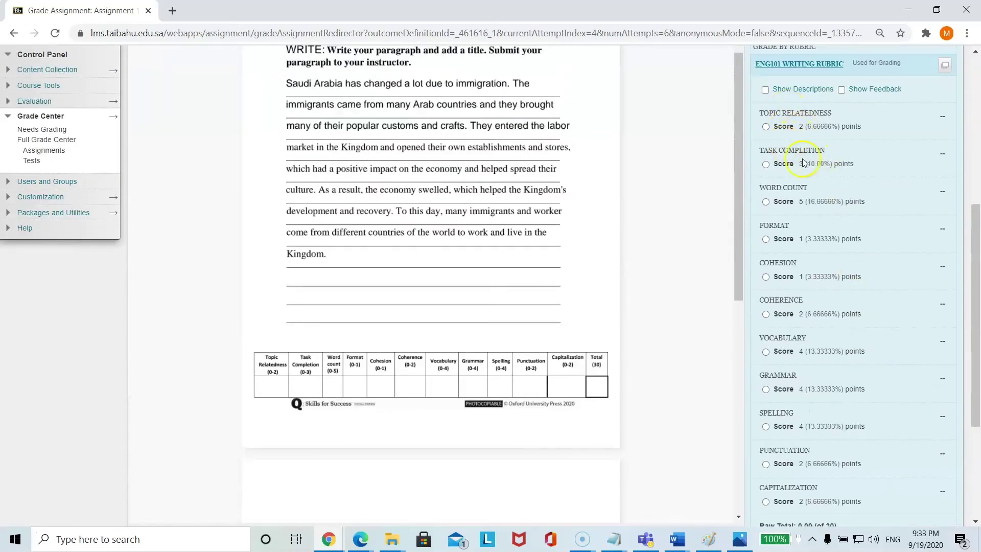
pyautogui.scroll(3, 862, 256)
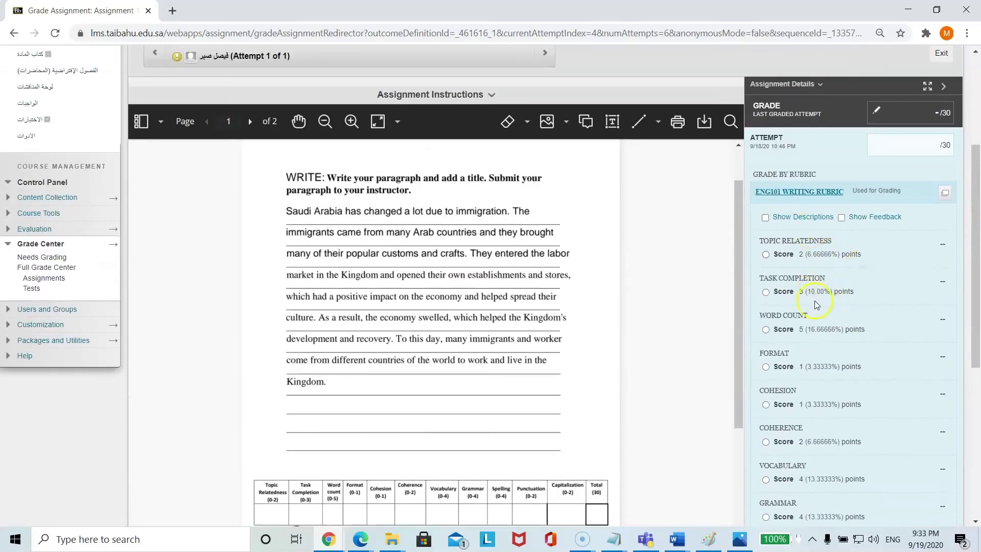
pyautogui.scroll(-4, 838, 340)
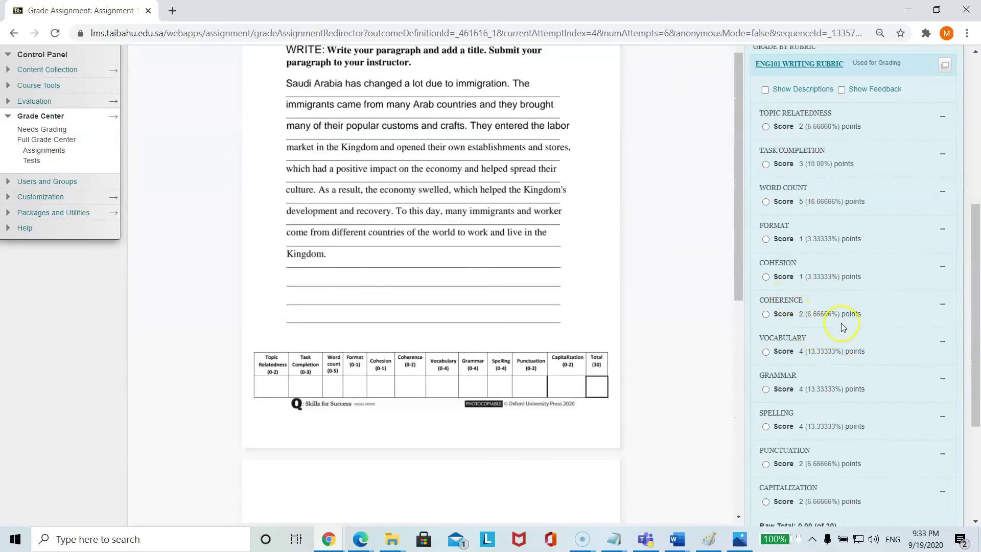
pyautogui.scroll(-3, 840, 327)
pyautogui.click(809, 393)
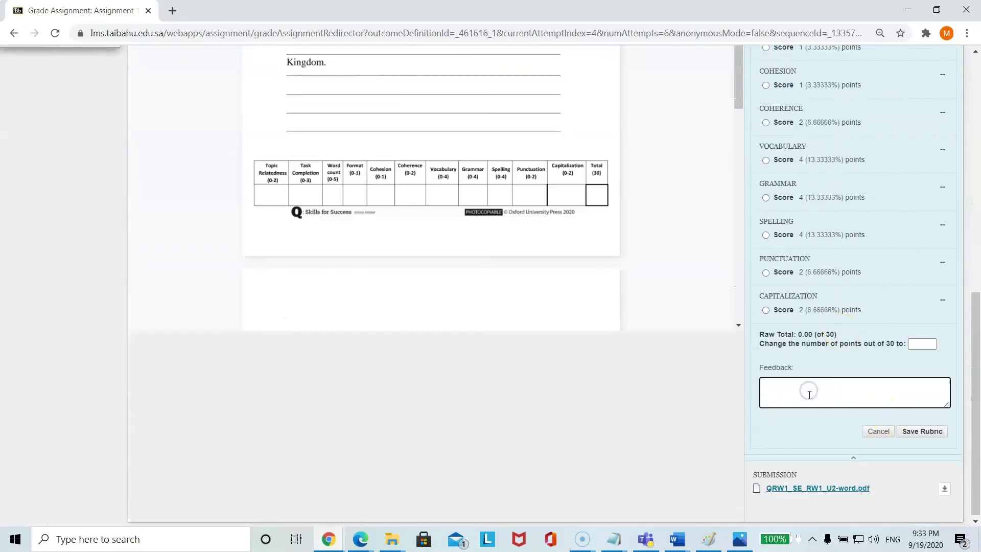
pyautogui.click(915, 434)
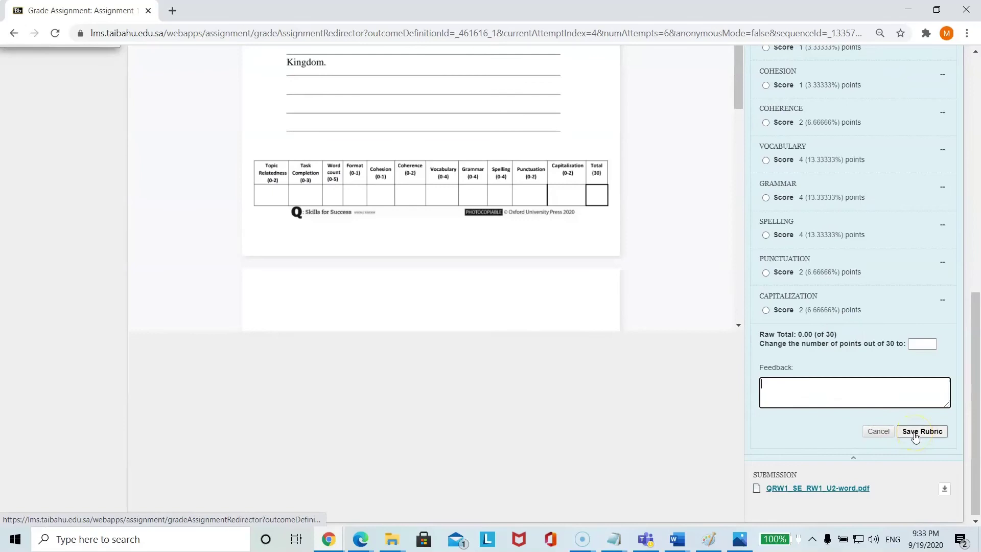
pyautogui.click(915, 434)
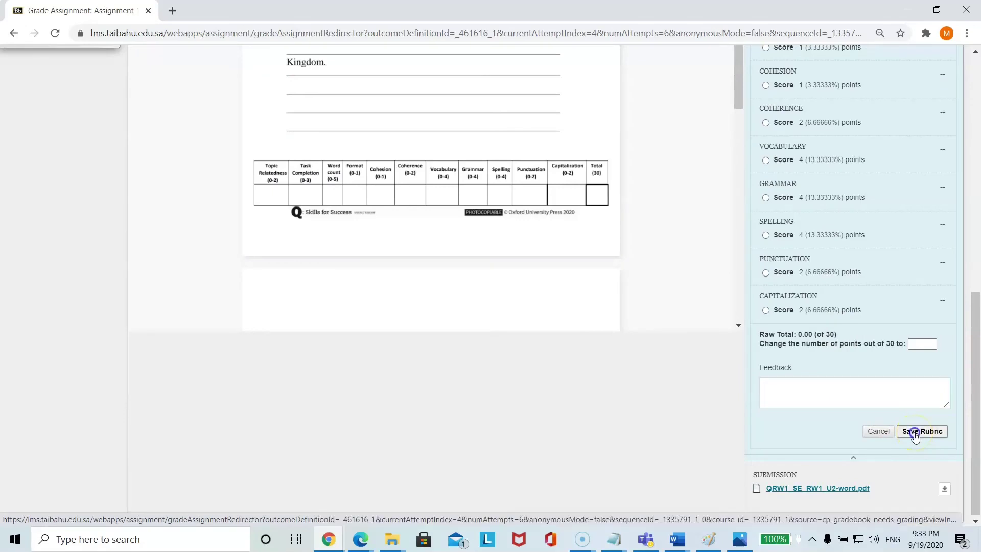
# Enter the empty Feedback to Learner editor and review the 0.00/30 attempt score.
pyautogui.click(808, 250)
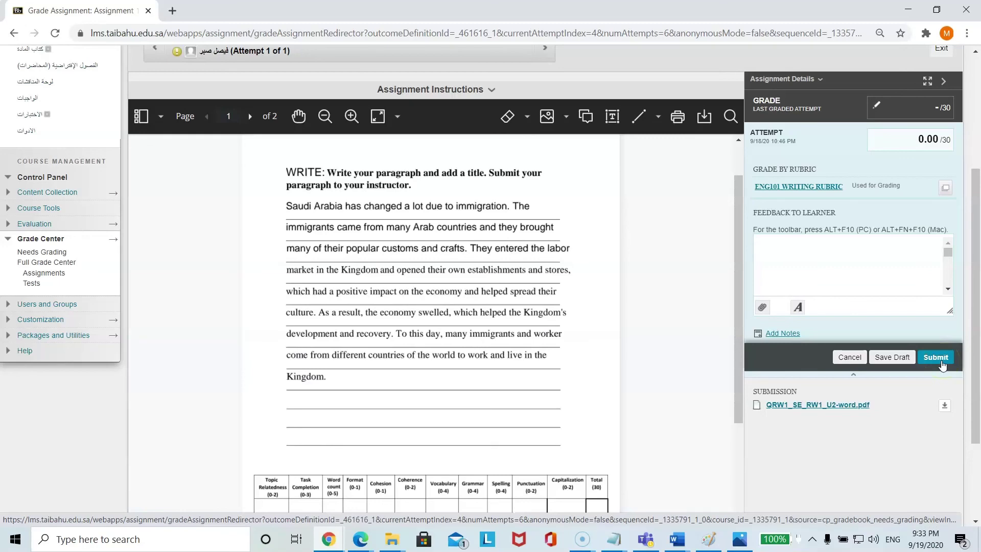
pyautogui.scroll(1, 939, 366)
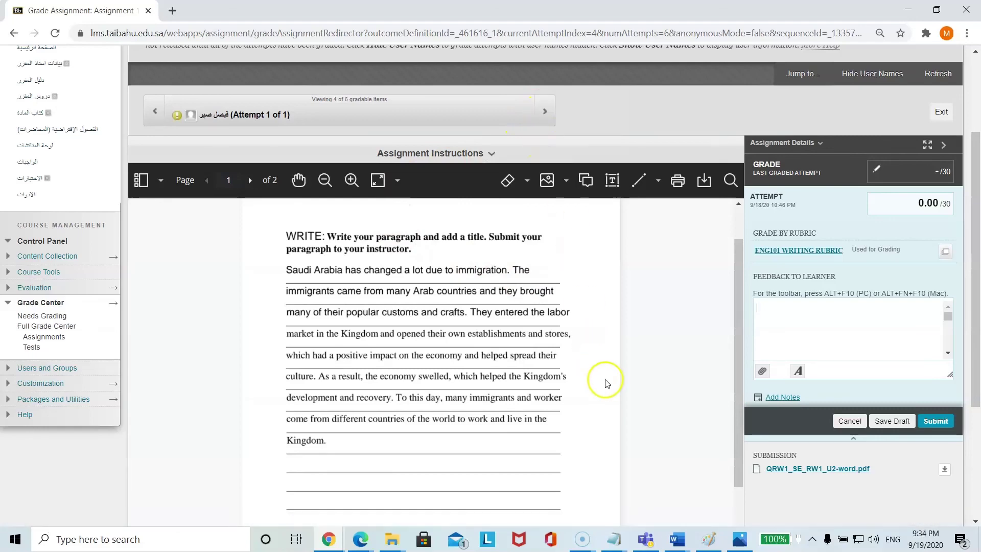
pyautogui.scroll(-3, 628, 376)
pyautogui.scroll(3, 638, 363)
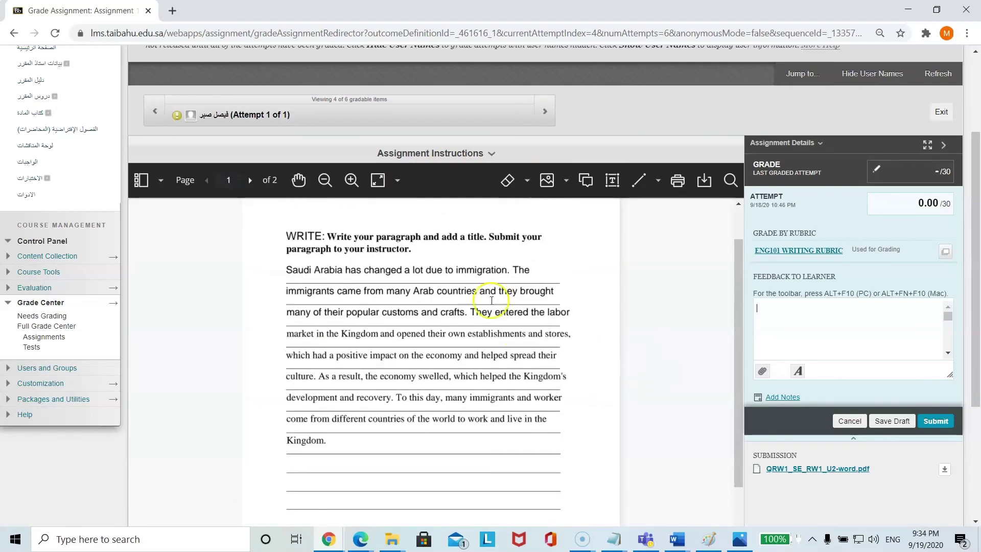